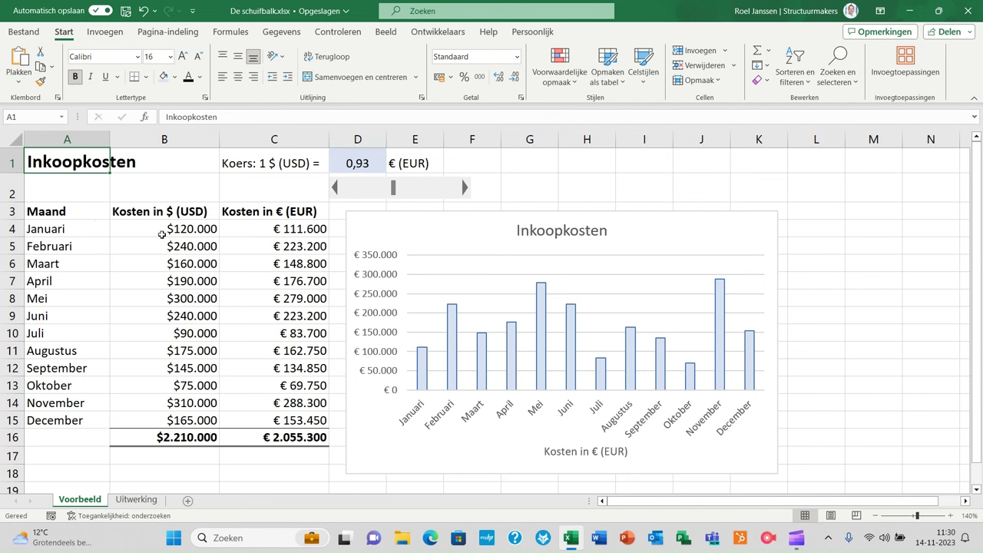
Inspect the dollar amounts in column B and the euro formula in C4.
click(130, 232)
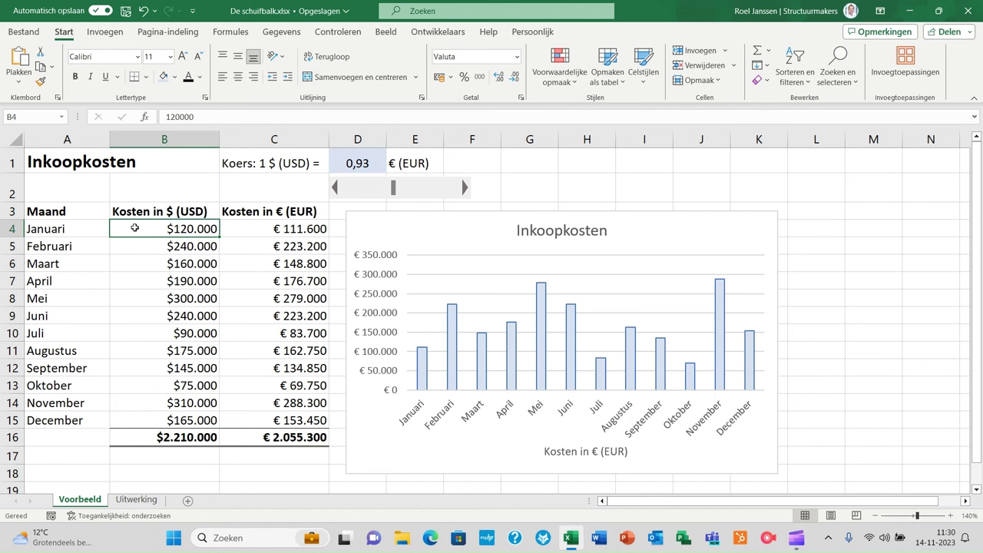
click(136, 247)
click(141, 267)
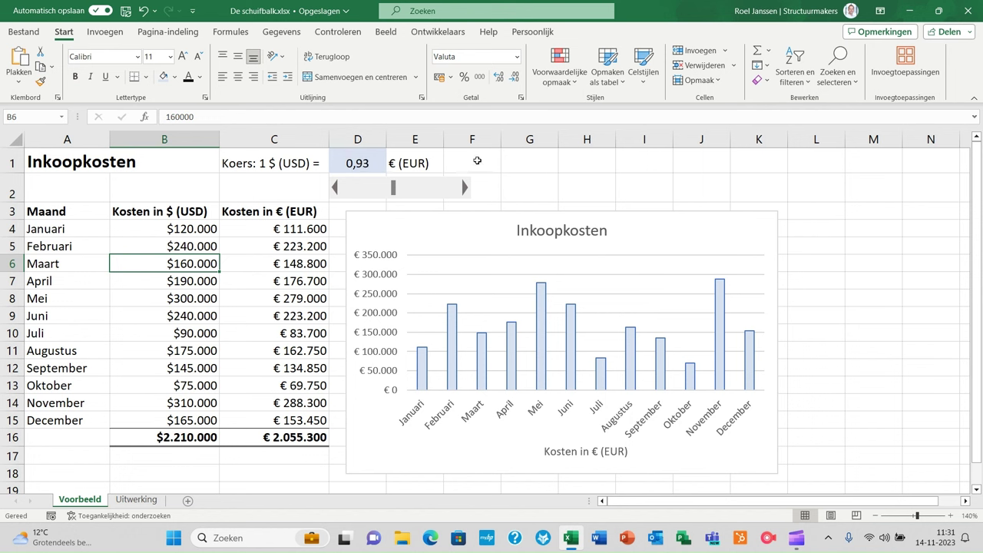
click(269, 229)
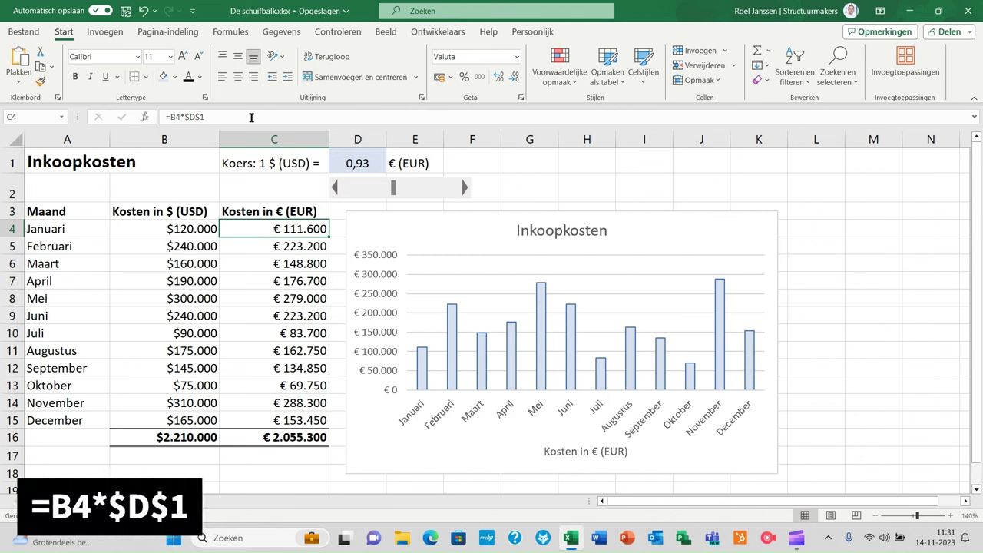
click(252, 117)
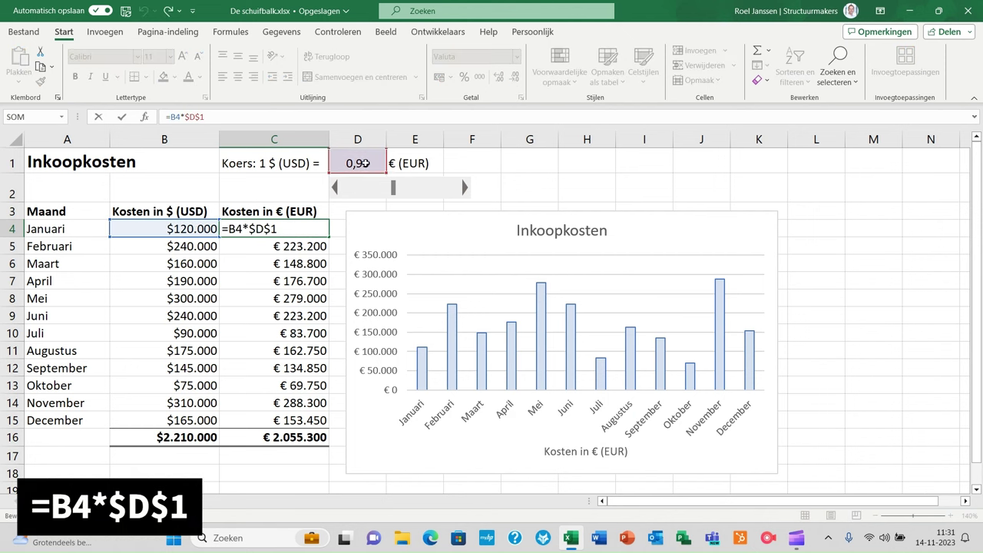
key(Return)
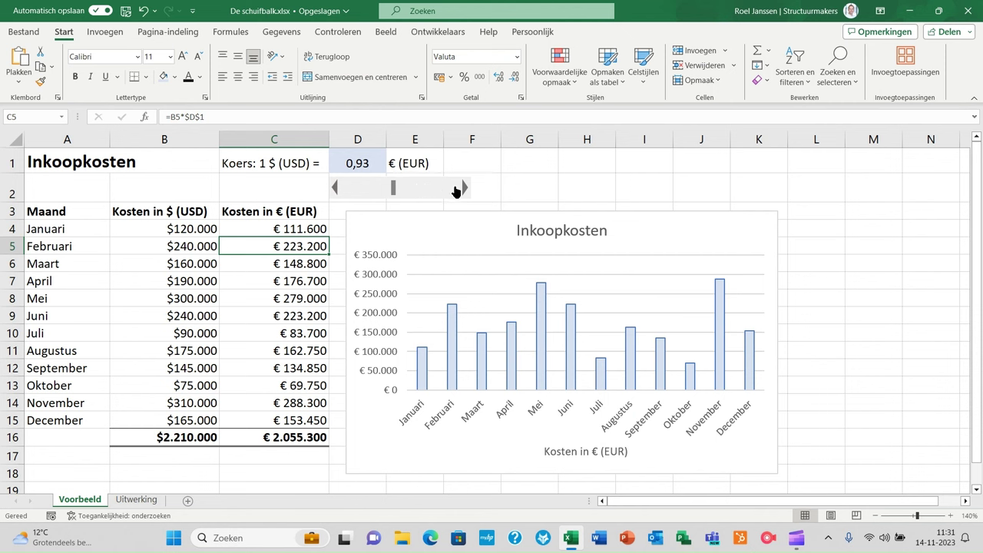
Nudge the D1 exchange rate up four steps and back down two with the scroll bar arrows.
click(458, 192)
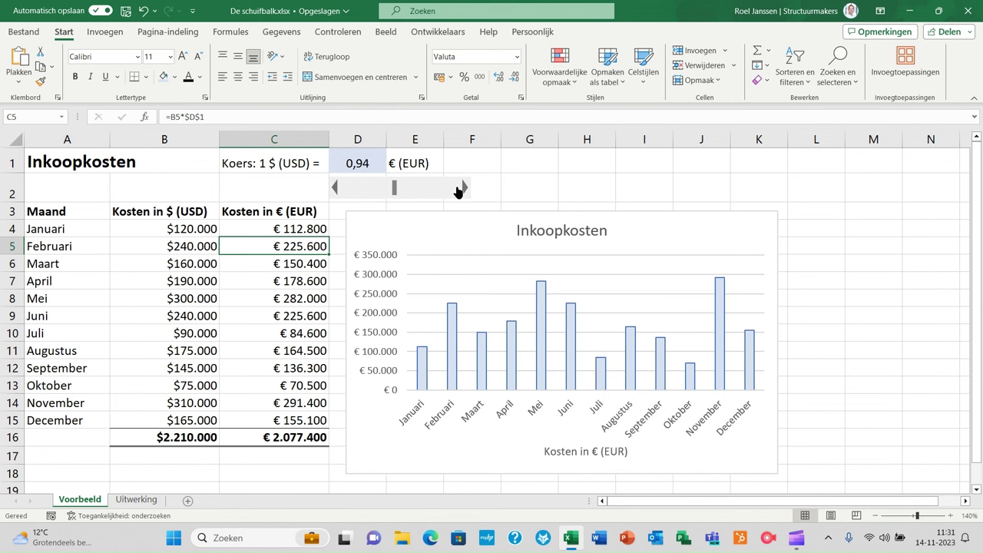
click(458, 191)
click(458, 191)
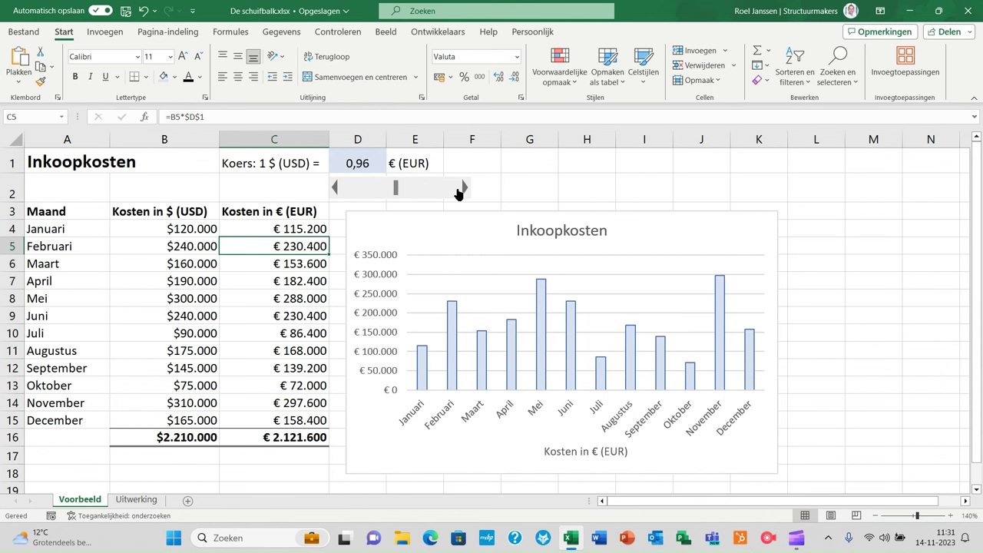
click(458, 191)
click(340, 192)
click(341, 191)
click(340, 191)
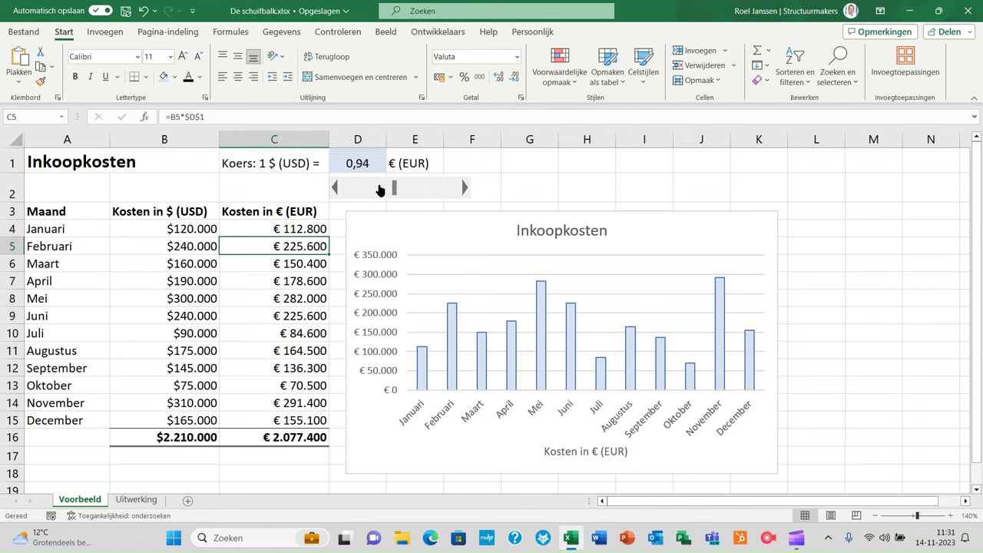
Jump the rate through 1,04 and 0,94, then drag the thumb until D1 reads 1,5.
click(418, 192)
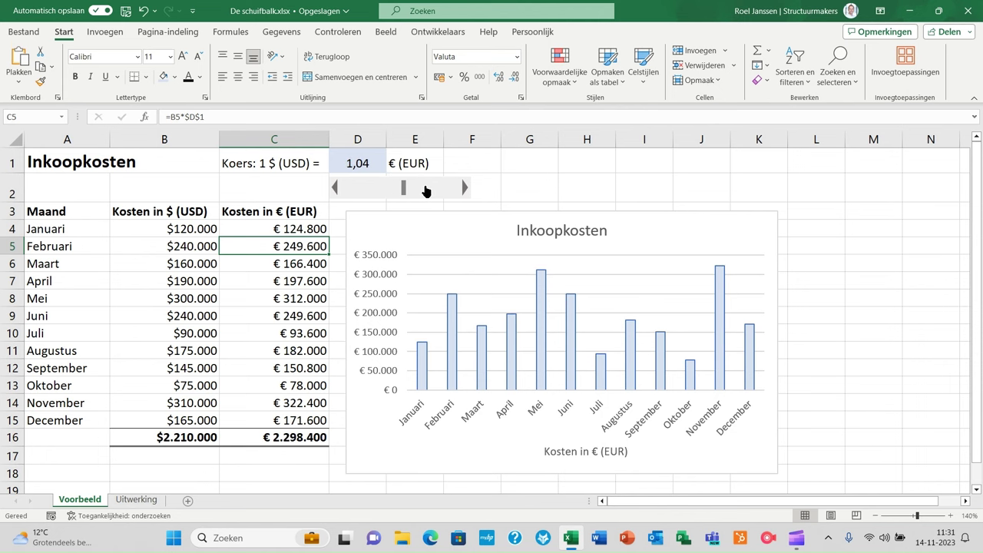
click(426, 192)
click(369, 192)
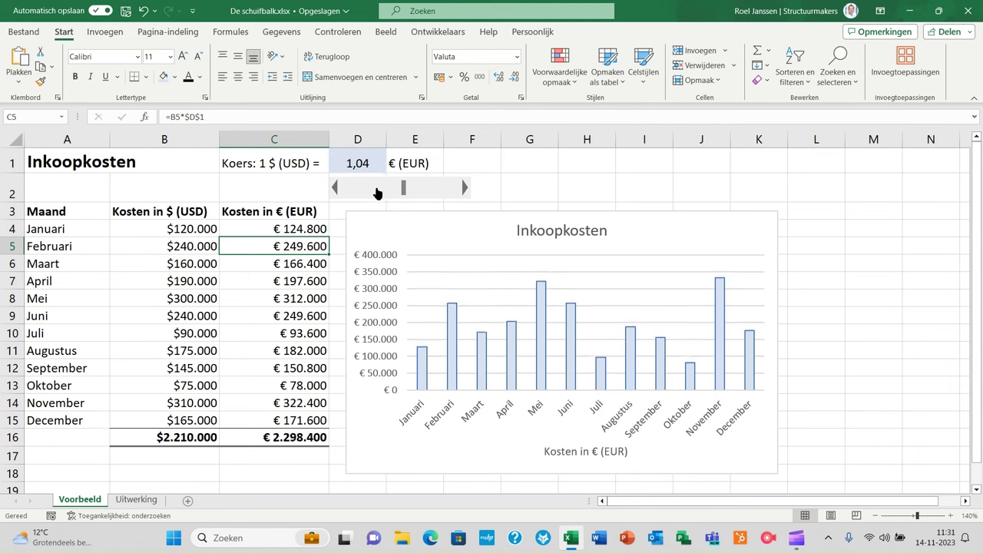
click(371, 192)
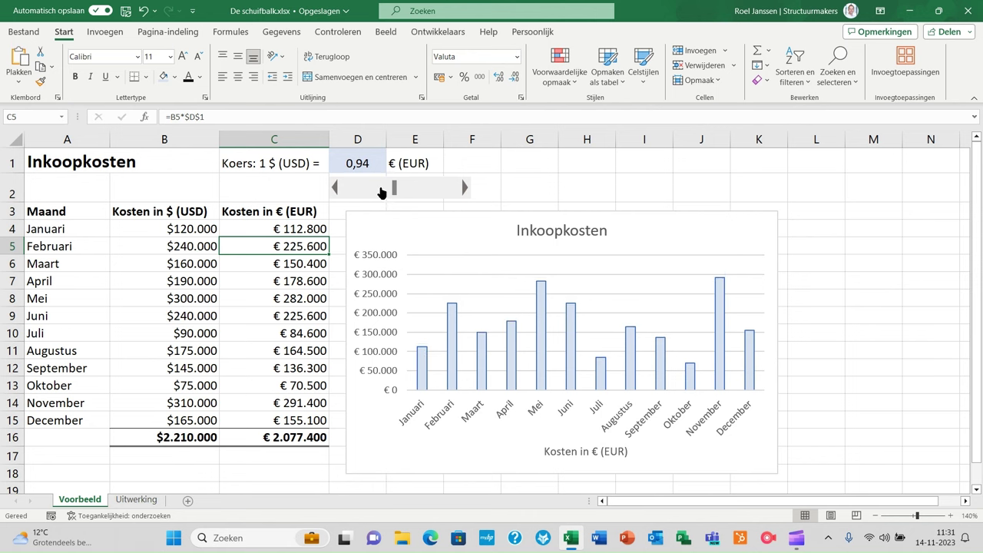
drag(395, 190, 347, 192)
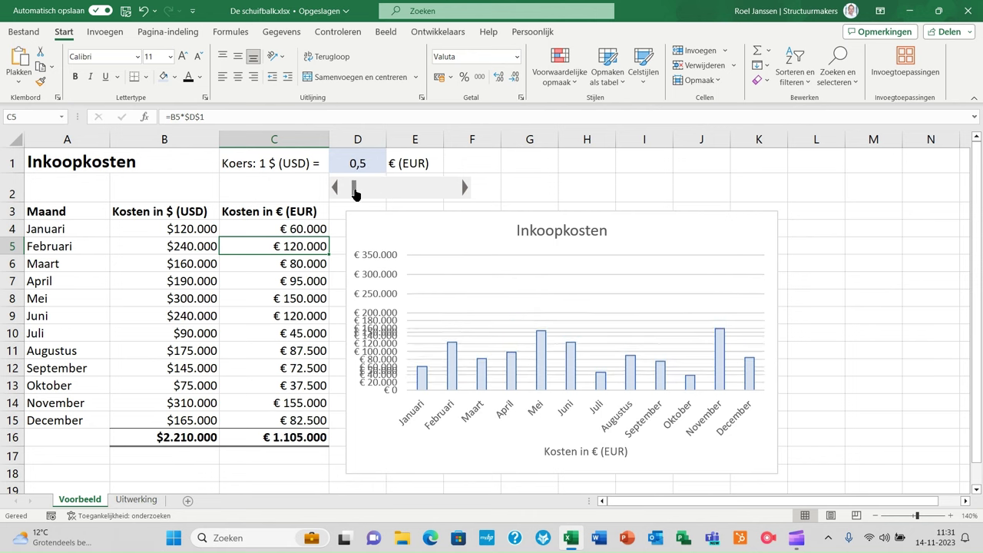
drag(354, 192, 448, 195)
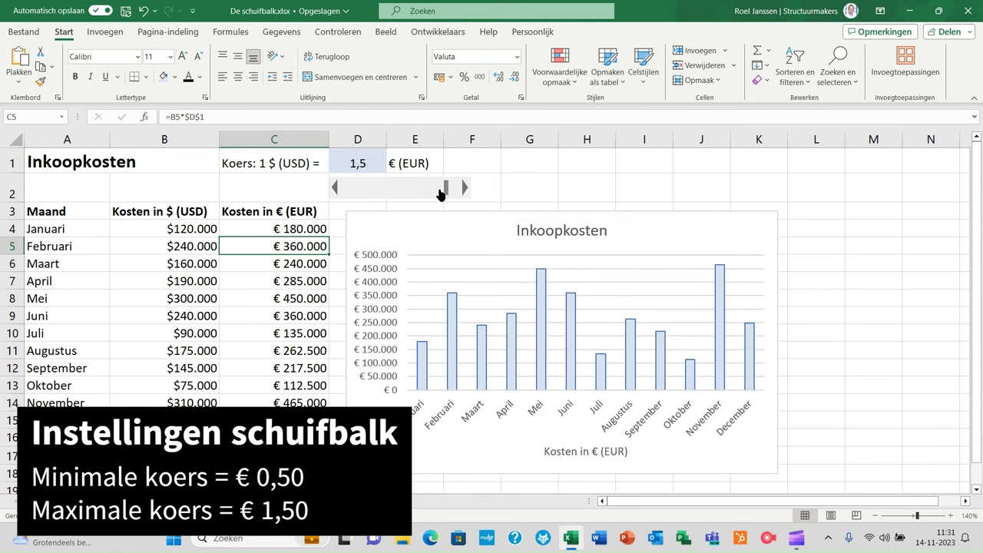
click(98, 163)
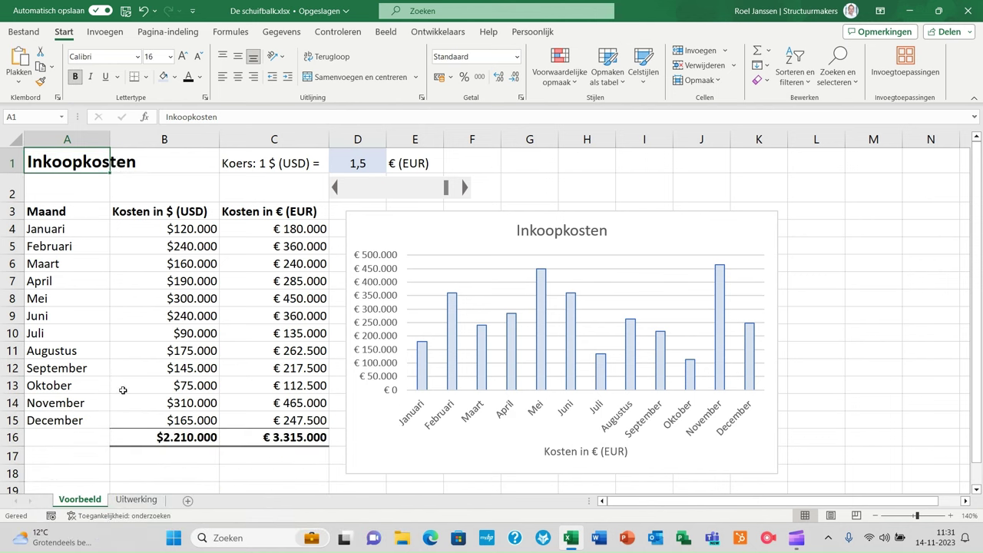
Enter the exchange rate 0,93 in D1 on the Uitwerking sheet.
click(137, 499)
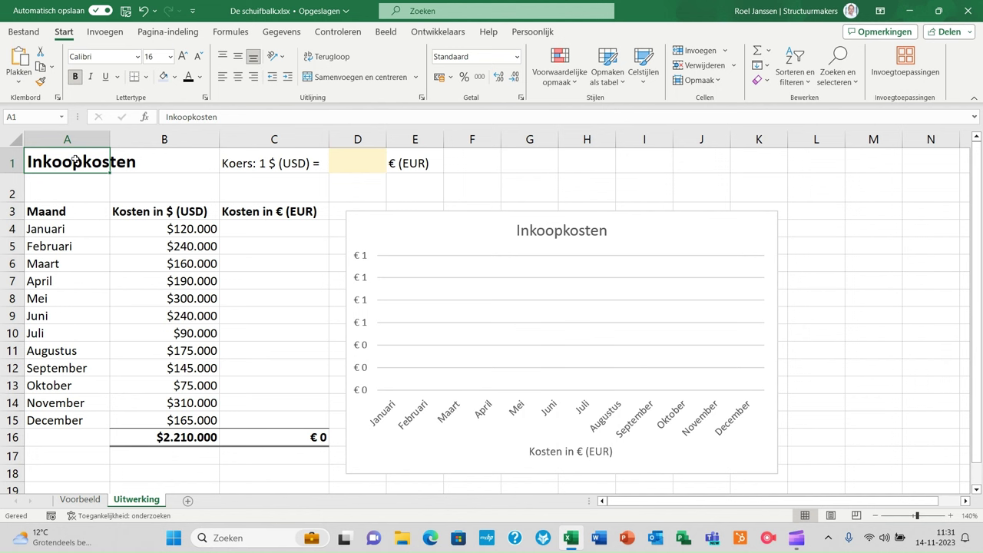
click(353, 158)
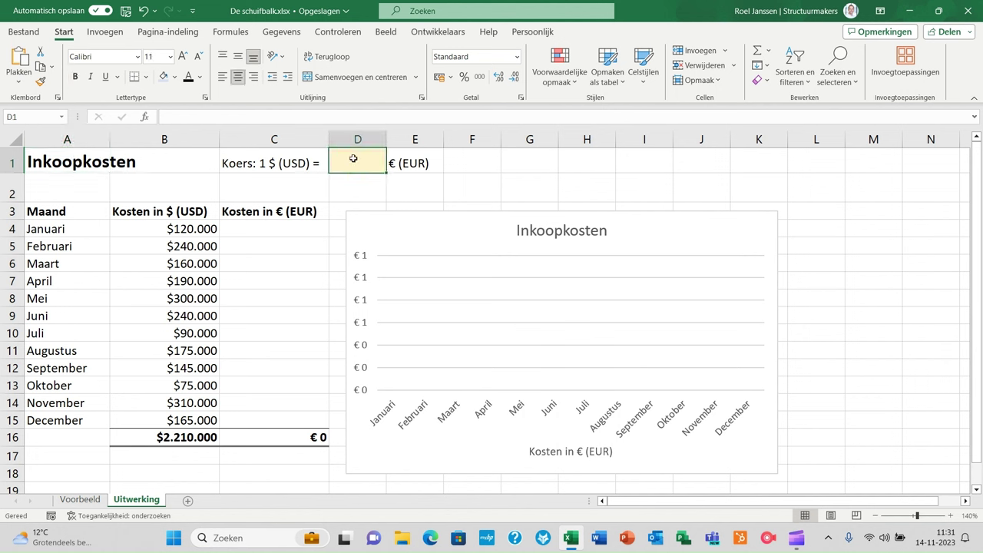
text(0)
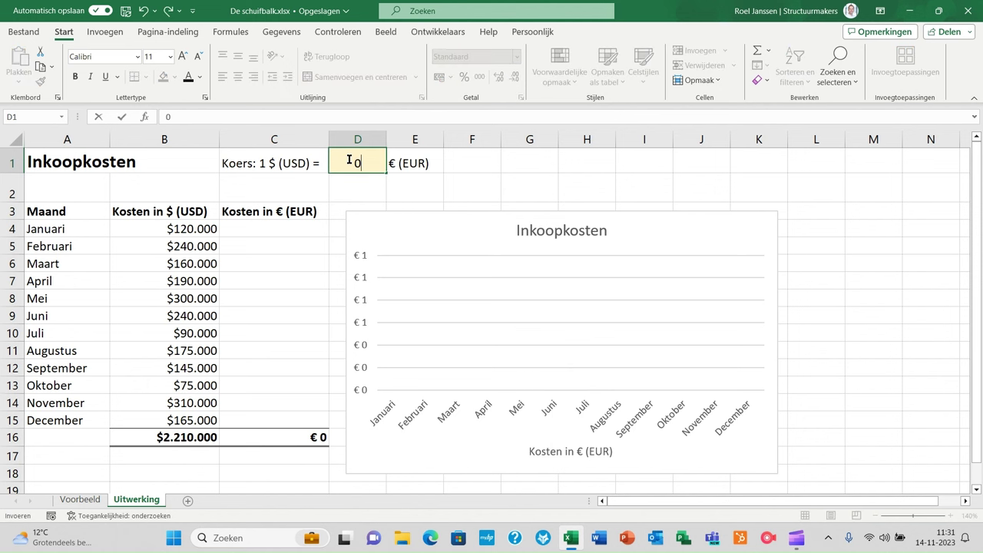
text(,93)
key(Return)
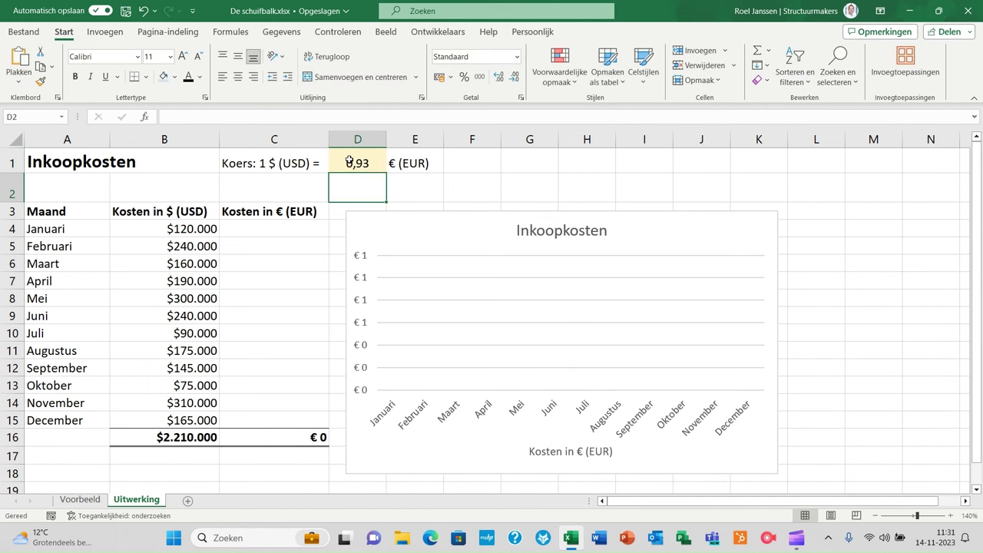
Enter =B4*$D$1 in C4 and fill it down through C15.
click(265, 229)
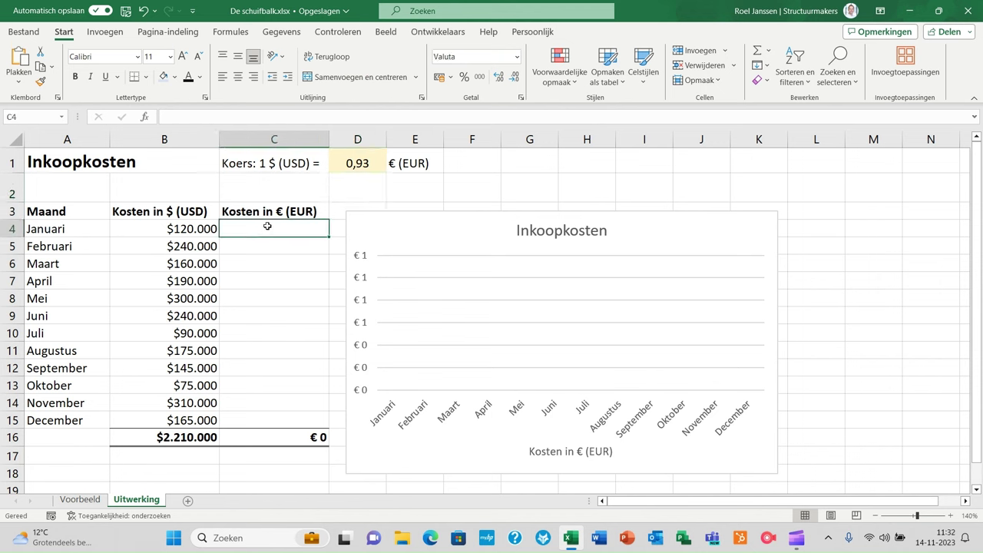
text(=)
click(191, 229)
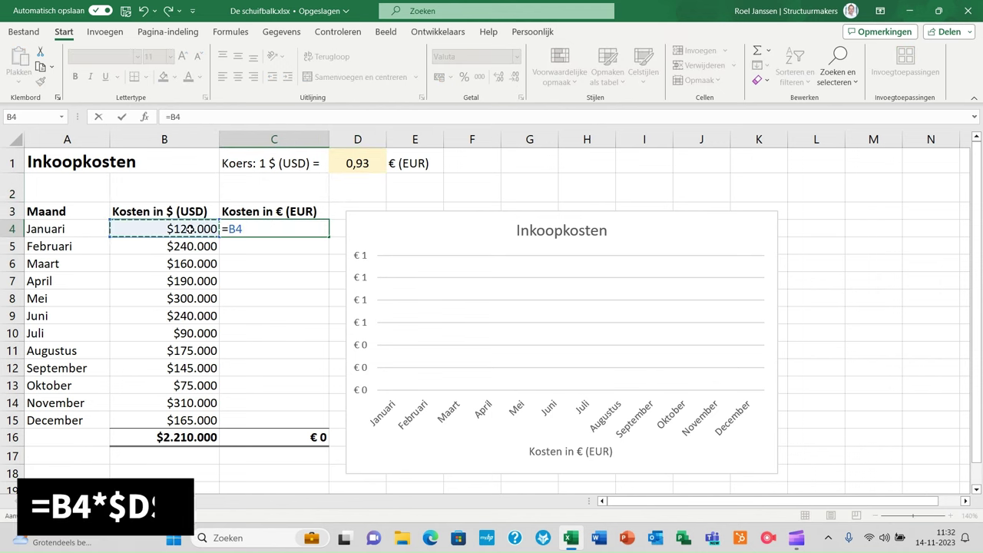
text(*)
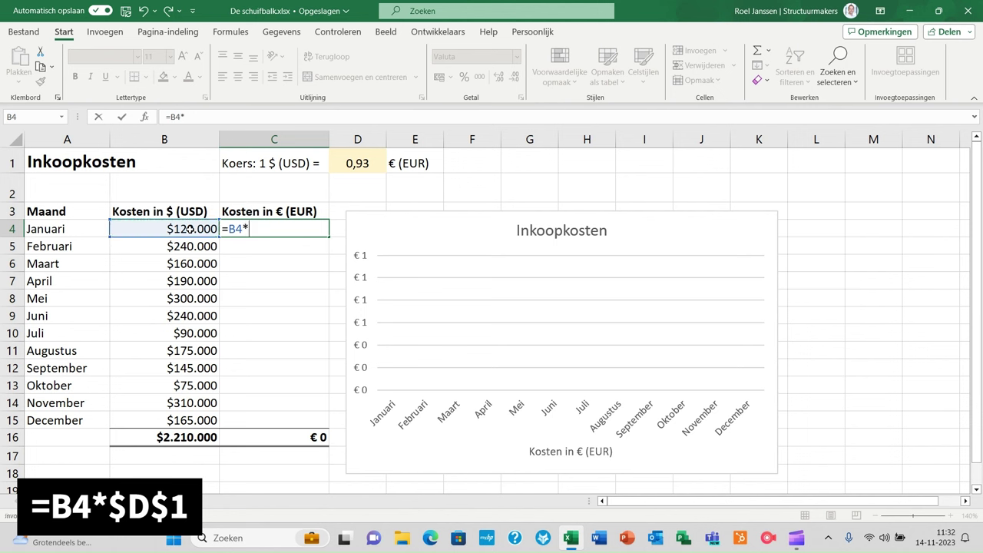
click(374, 162)
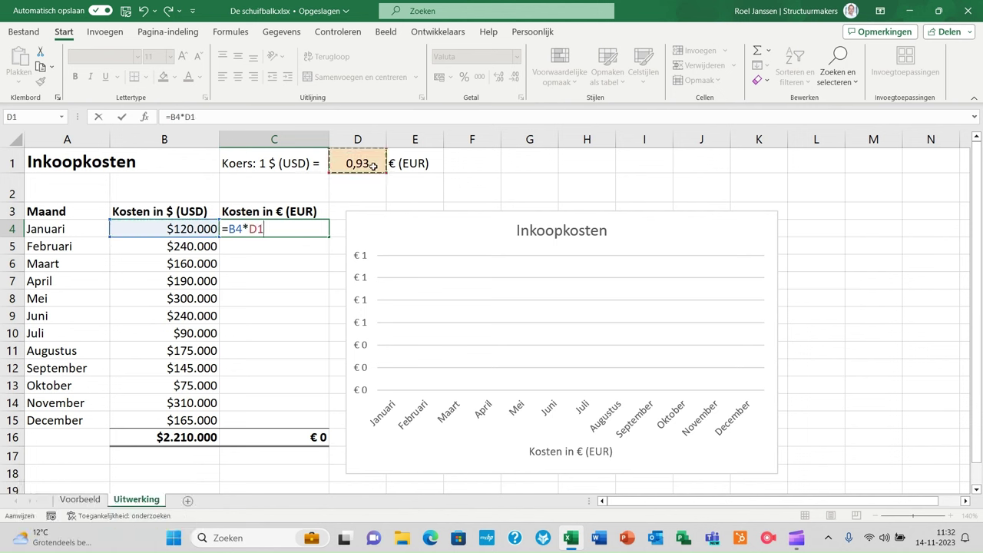
key(F4)
key(Return)
click(317, 230)
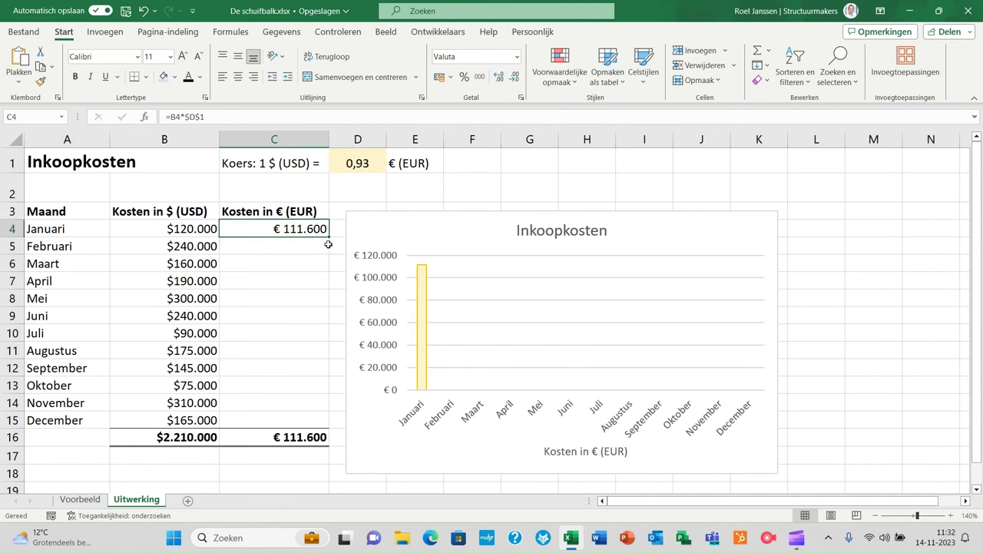
drag(328, 245, 335, 430)
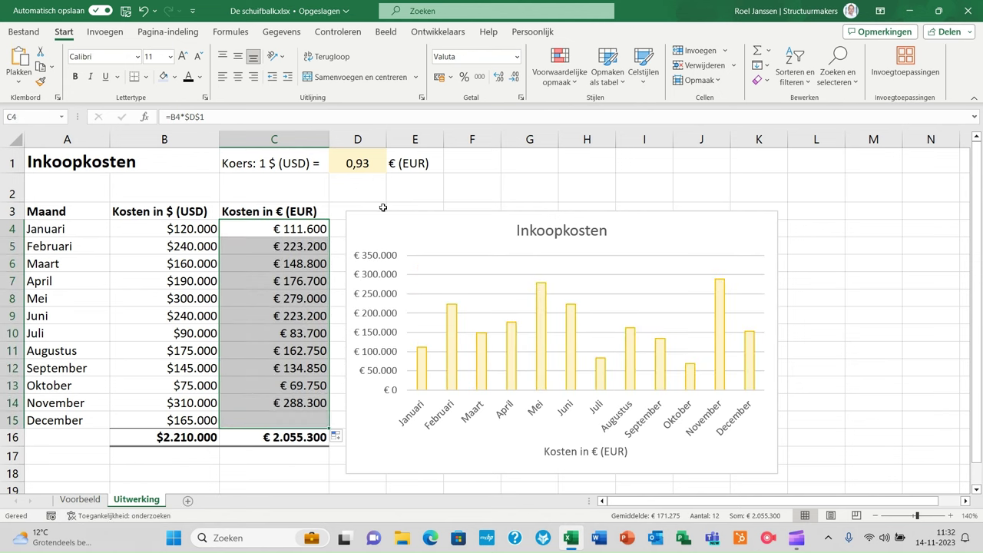
click(519, 191)
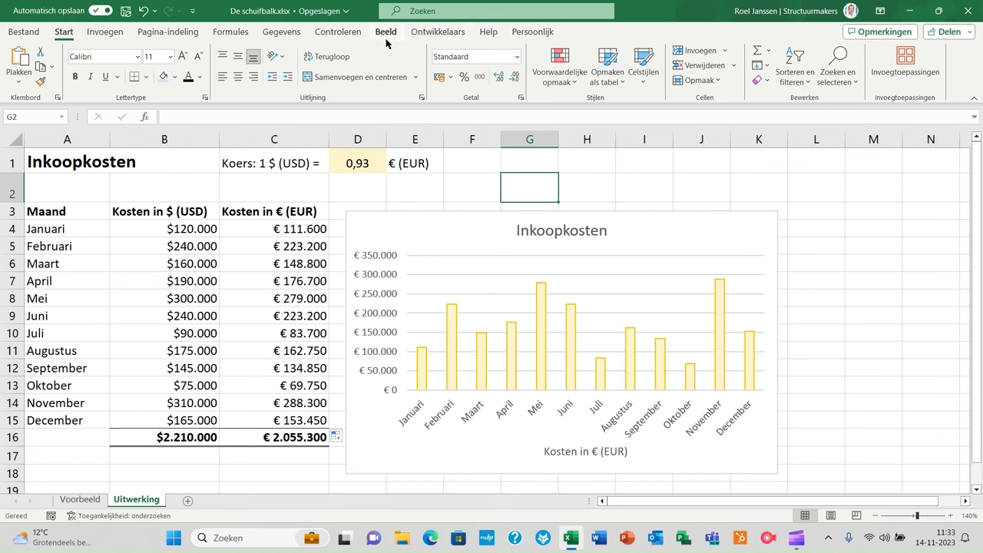
right_click(375, 62)
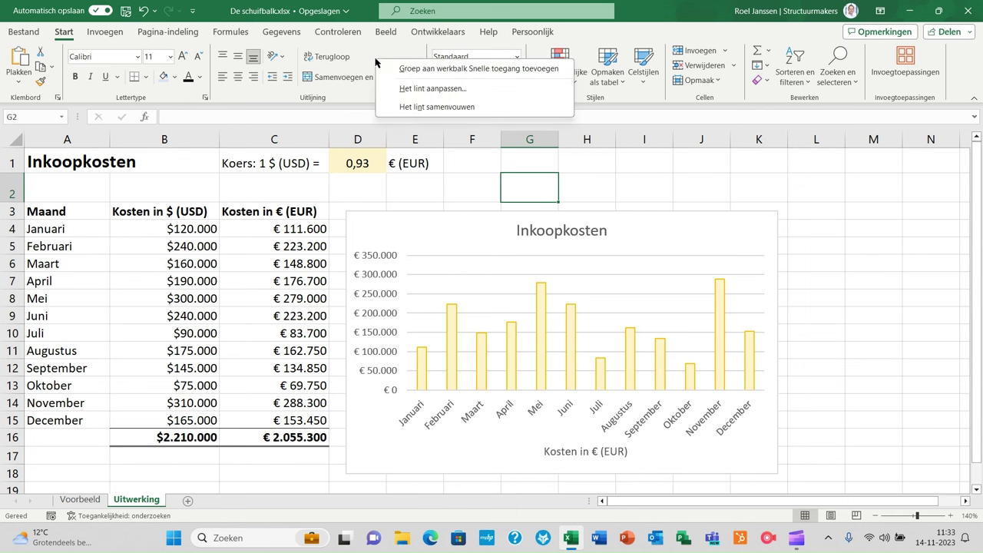
click(433, 88)
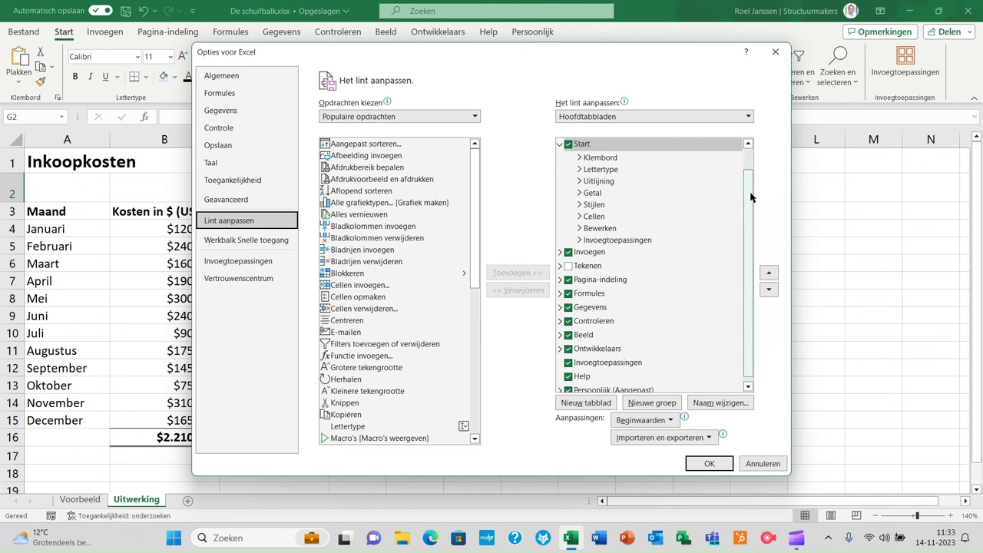
drag(749, 199, 750, 204)
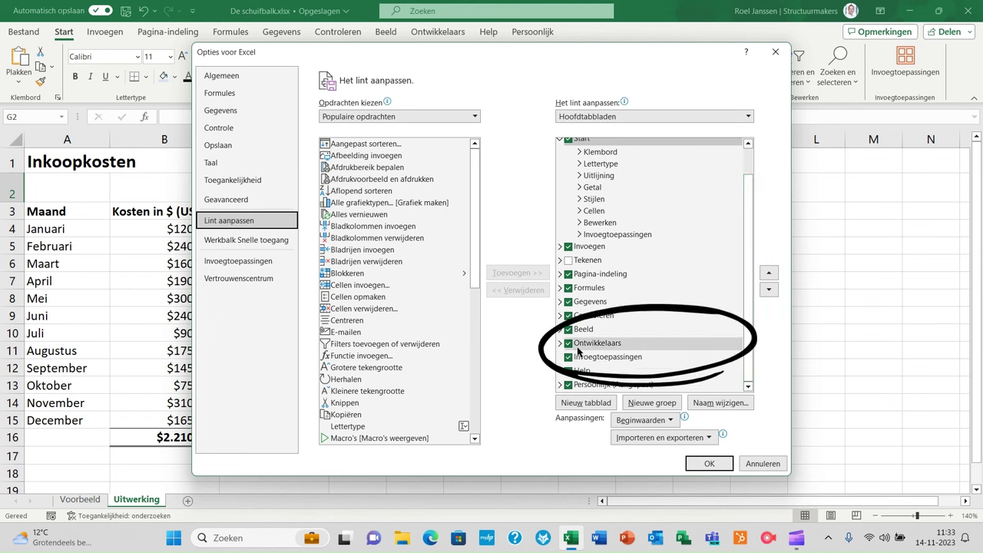
click(568, 344)
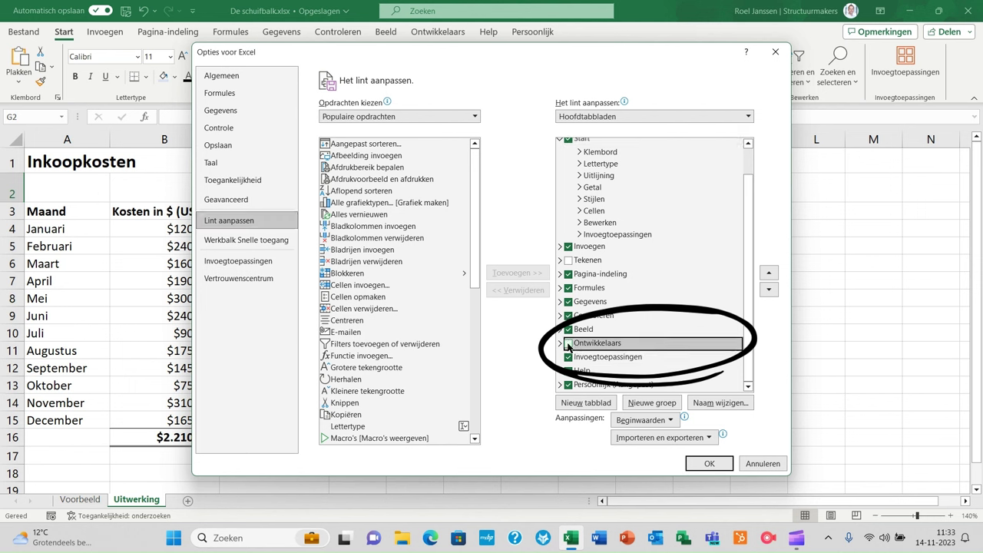
click(568, 347)
click(711, 465)
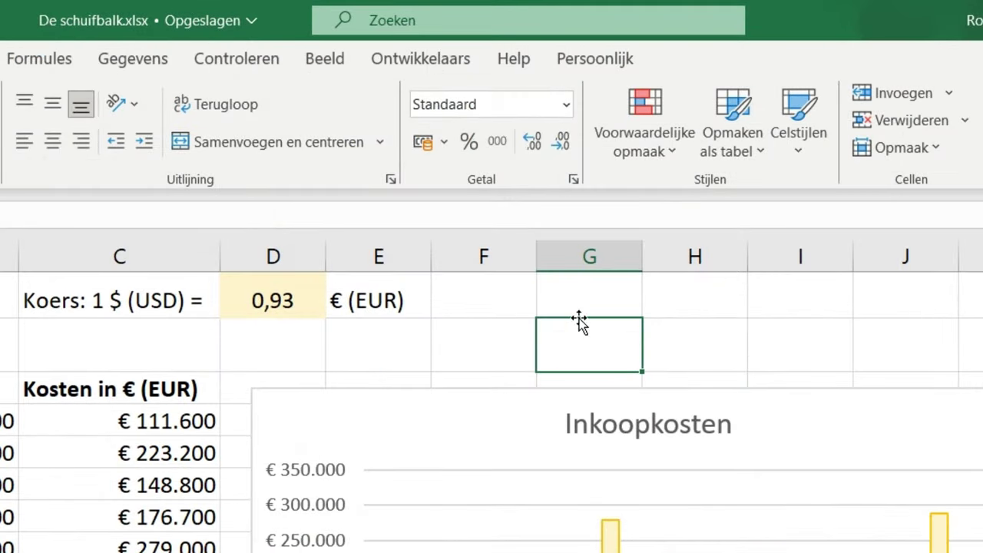
Draw a Schuifbalk form control from the developer tools across D2 to G2.
click(427, 64)
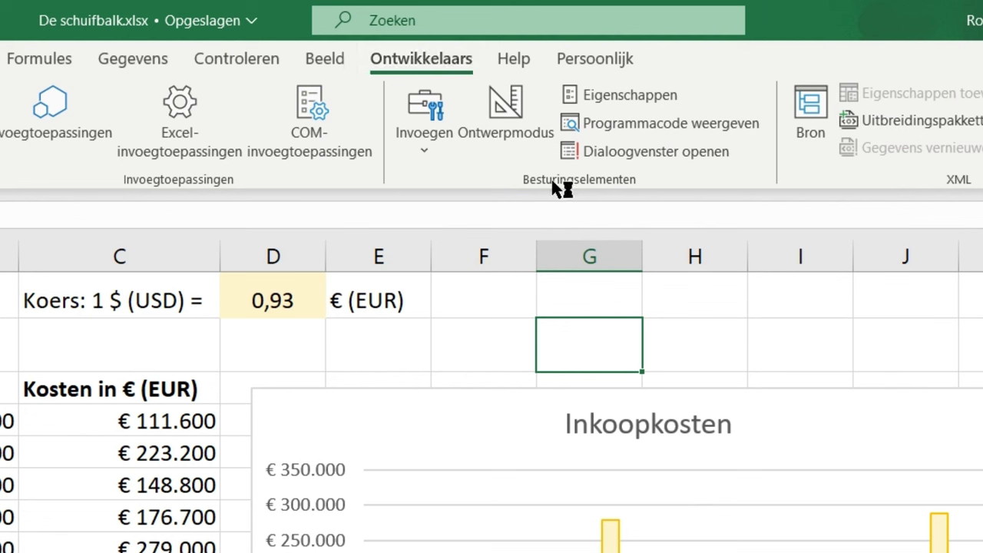
click(418, 107)
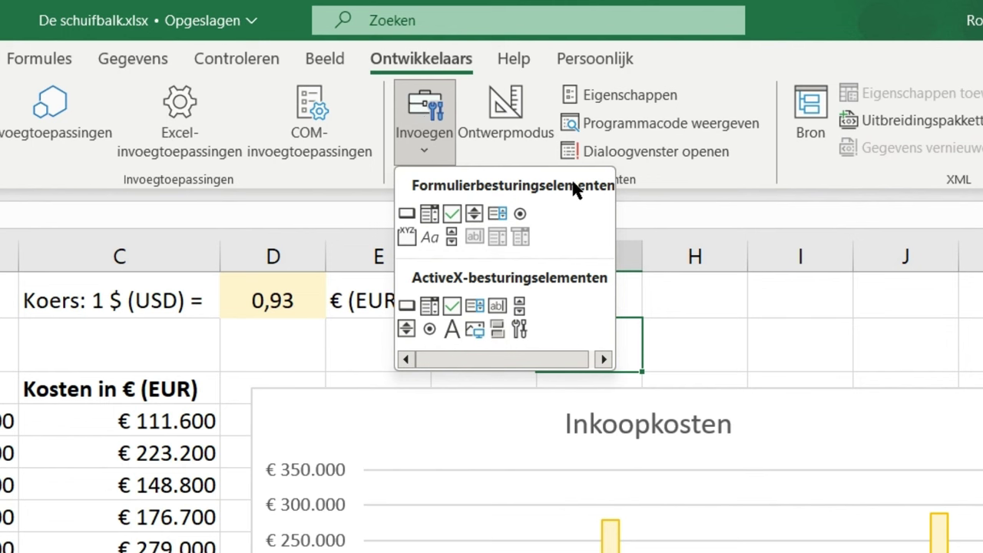
click(452, 238)
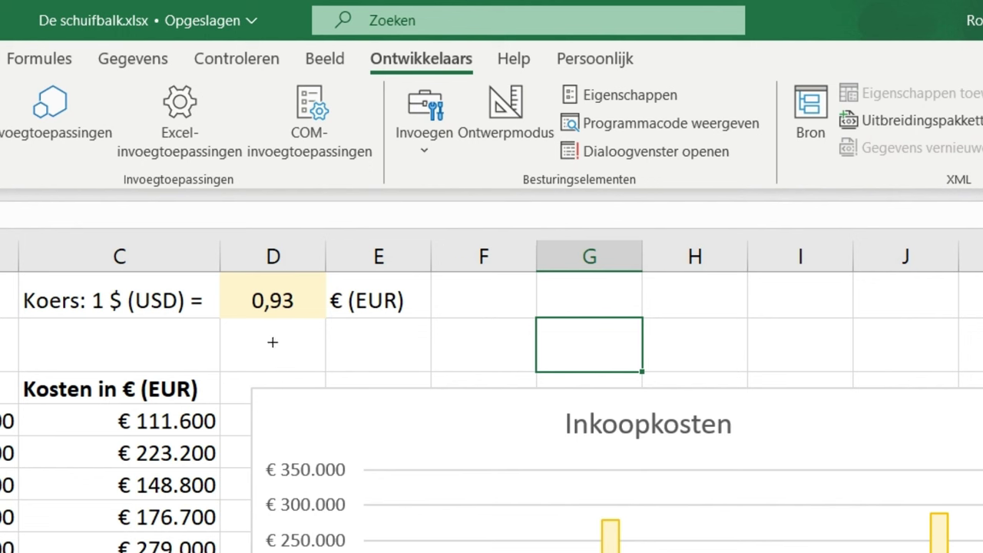
mouse_move(245, 328)
mouse_down()
mouse_move(644, 330)
mouse_move(641, 374)
mouse_up()
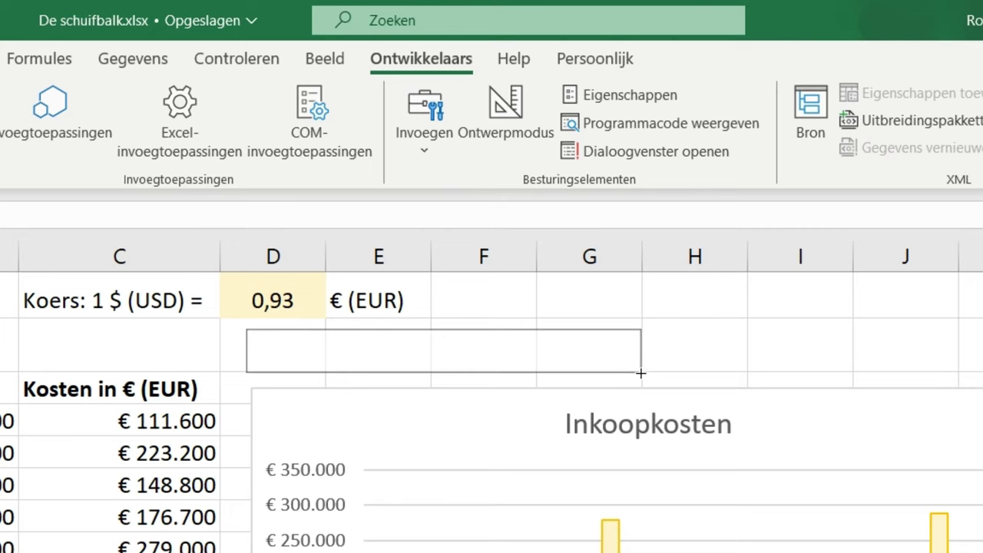
drag(642, 374, 642, 372)
click(786, 343)
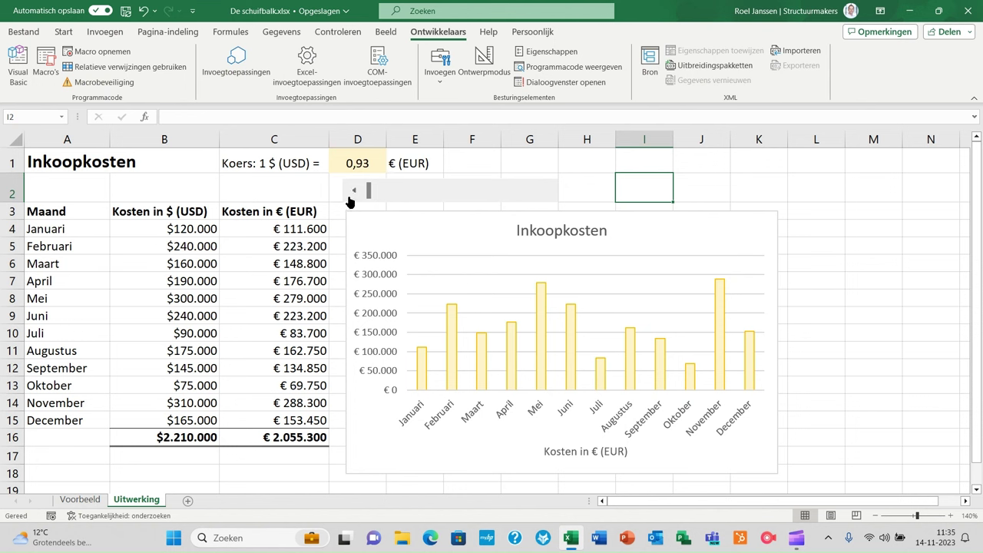
Test the scroll bar and compare with the finished example on the Voorbeeld sheet.
click(548, 200)
click(106, 34)
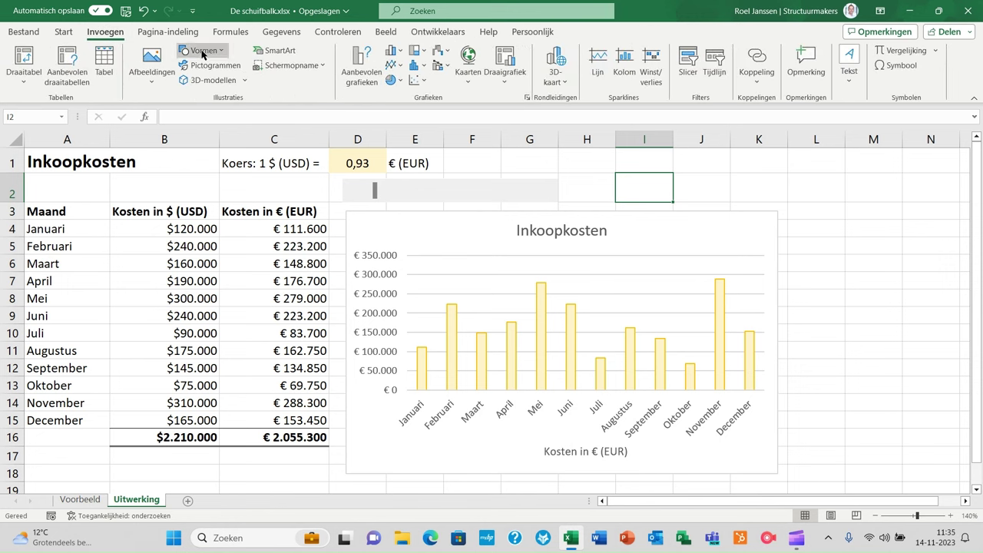
click(205, 50)
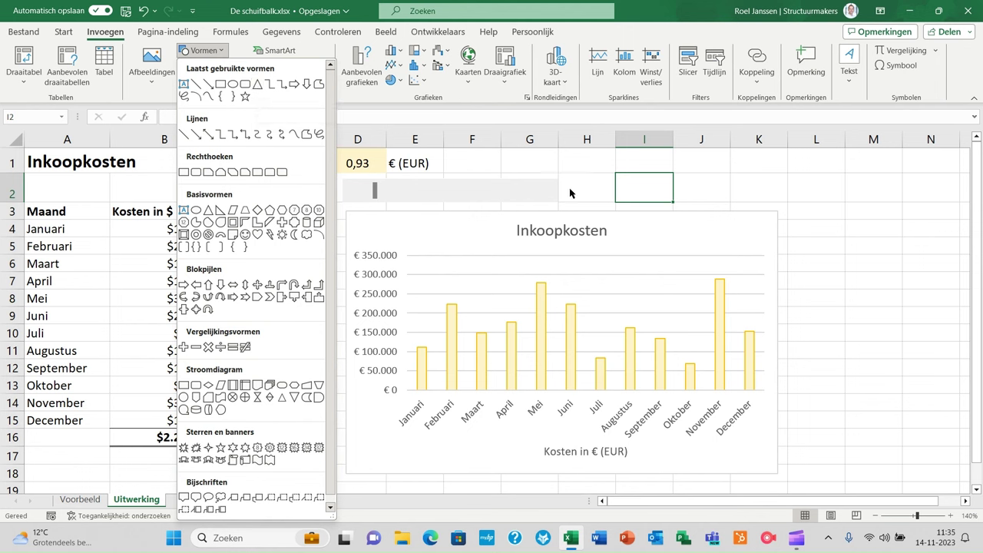
click(645, 188)
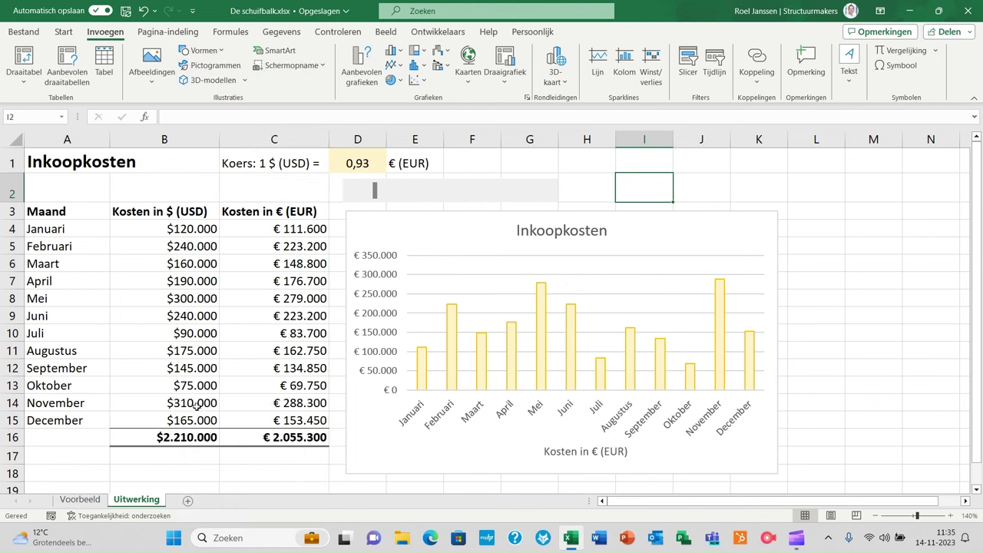
click(88, 500)
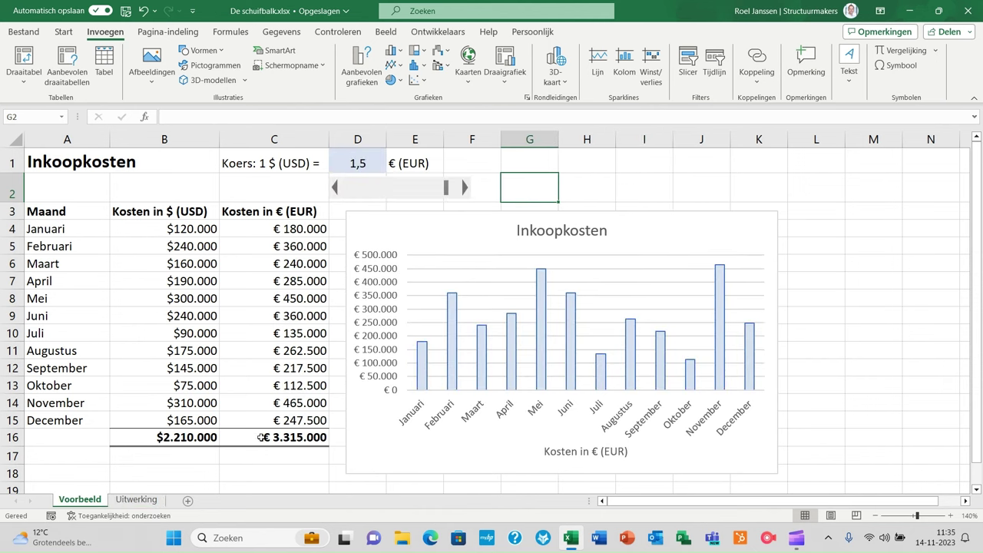
click(136, 501)
Paste two triangle shapes and move them onto the left and right ends of the scroll bar.
key(ctrl+v)
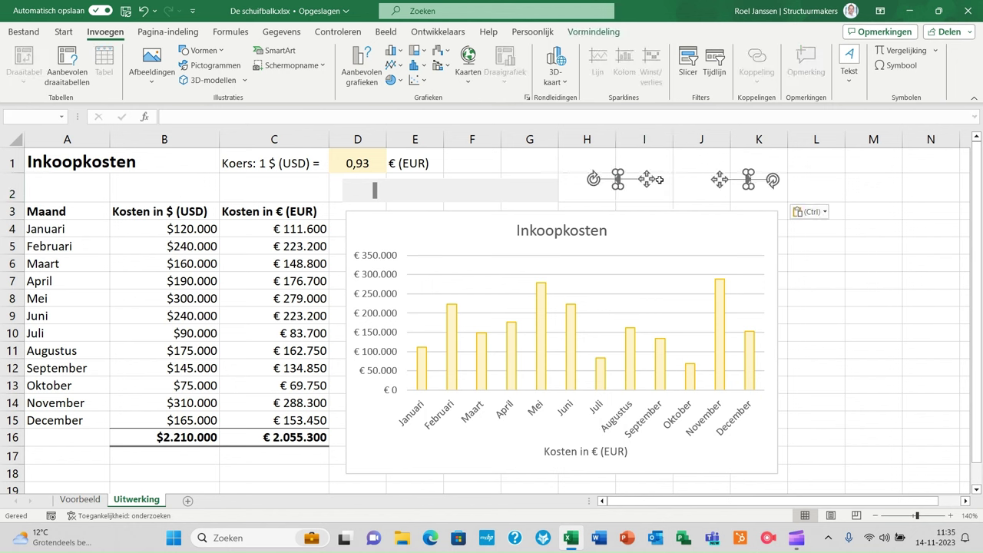
click(643, 192)
drag(549, 187, 348, 189)
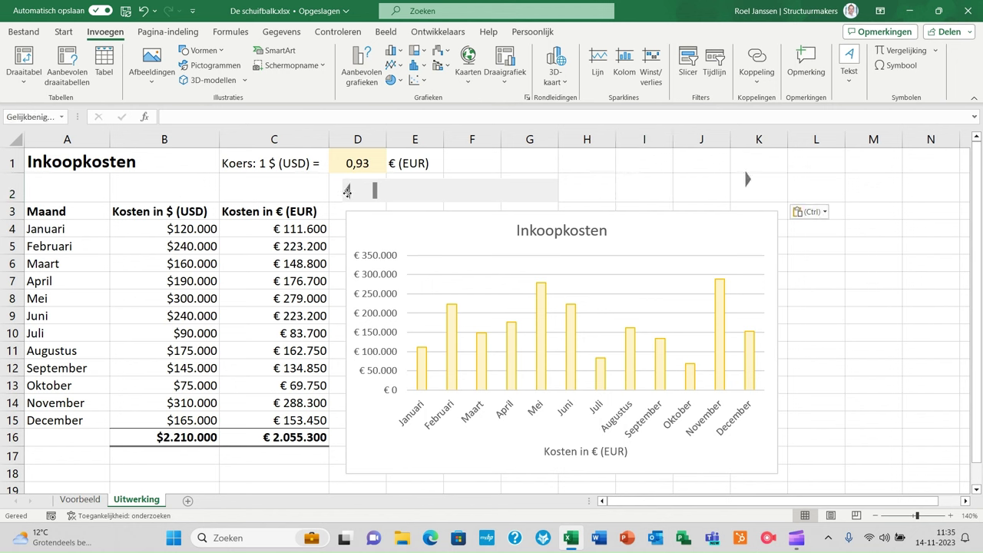
drag(748, 179, 550, 191)
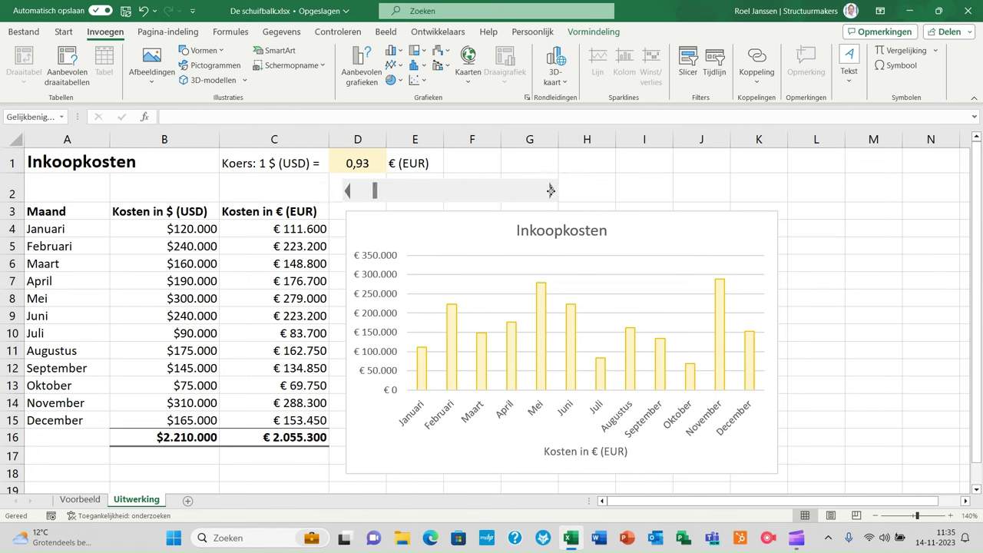
click(644, 192)
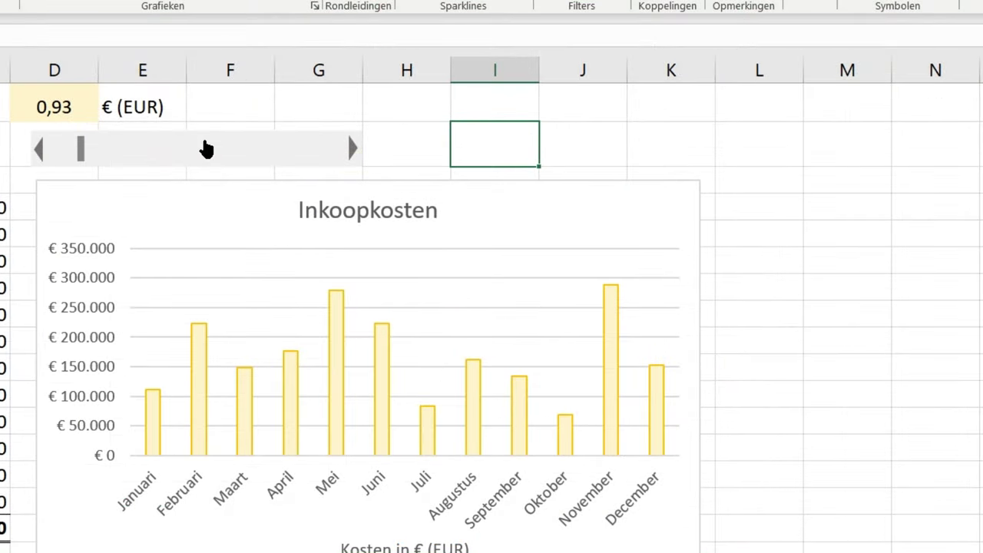
right_click(206, 149)
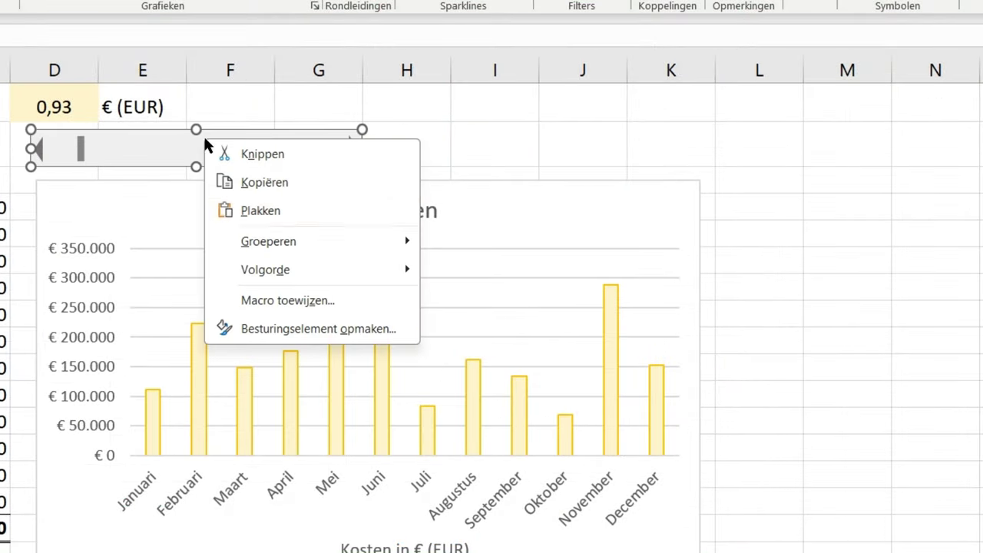
Set the scroll bar's linked cell to $F$1 with minimum 50 and maximum 150.
click(274, 329)
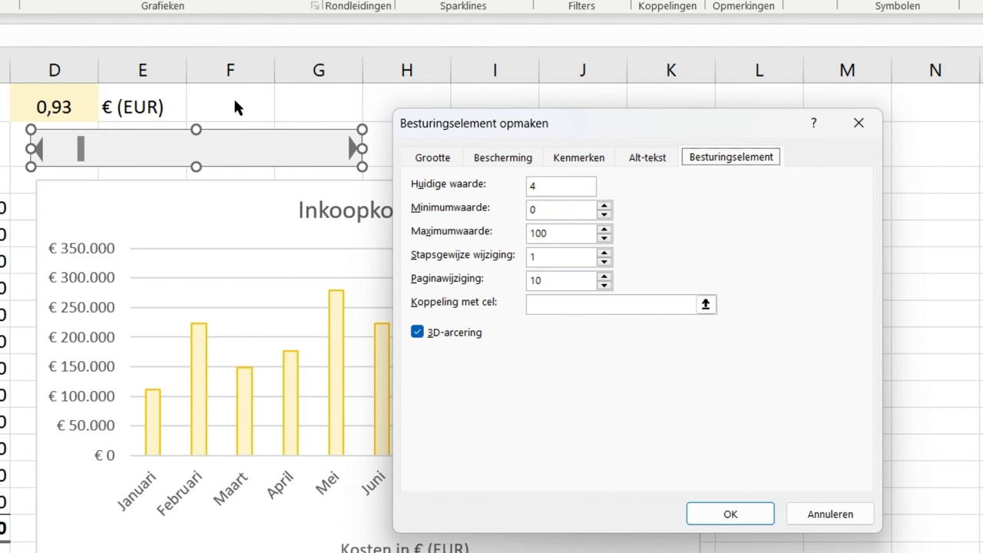
click(536, 305)
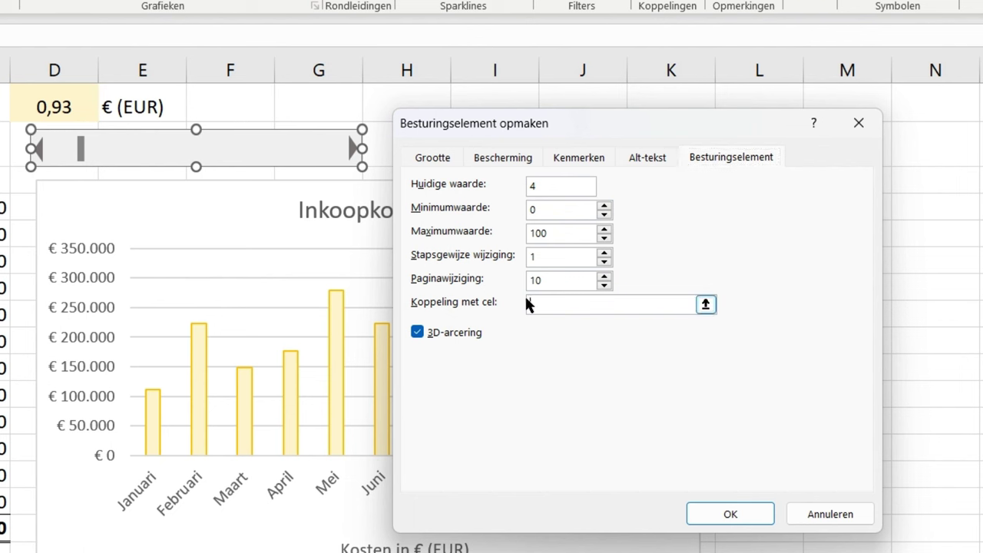
click(240, 102)
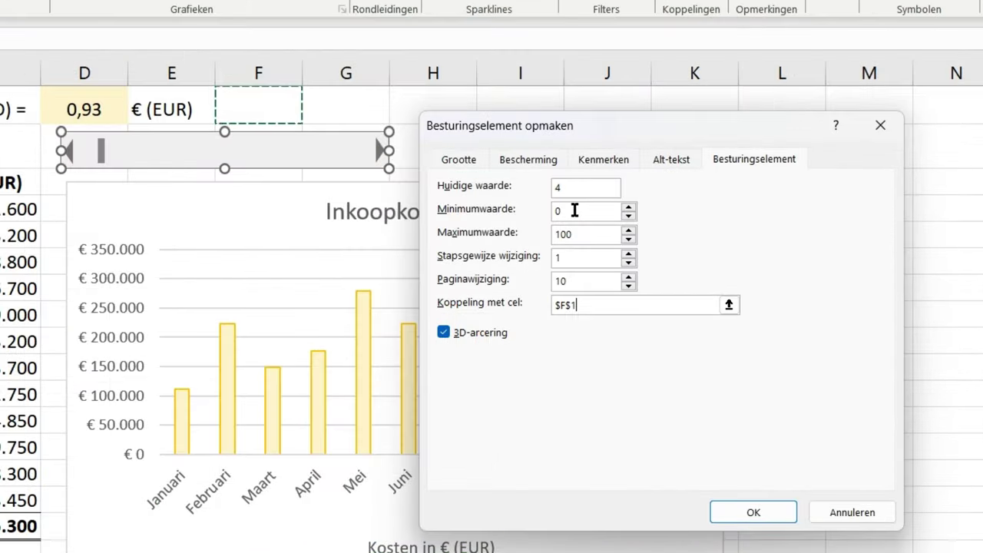
drag(575, 211, 545, 215)
text(50)
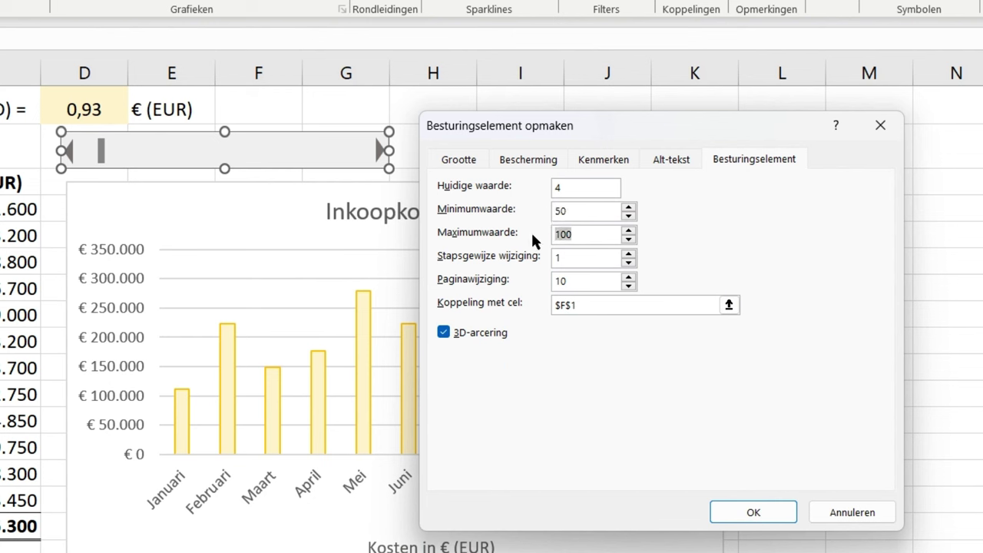
text(150)
click(569, 258)
click(740, 520)
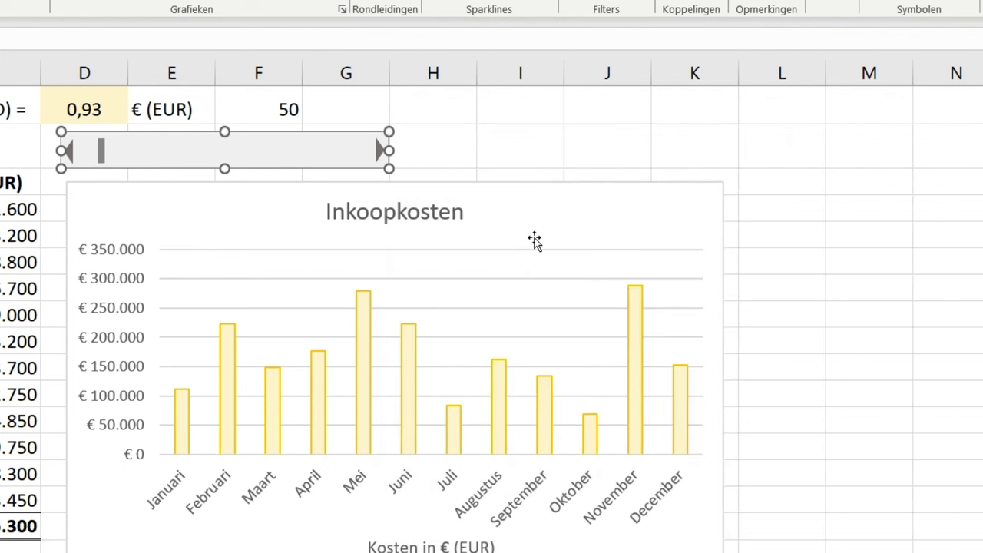
click(453, 146)
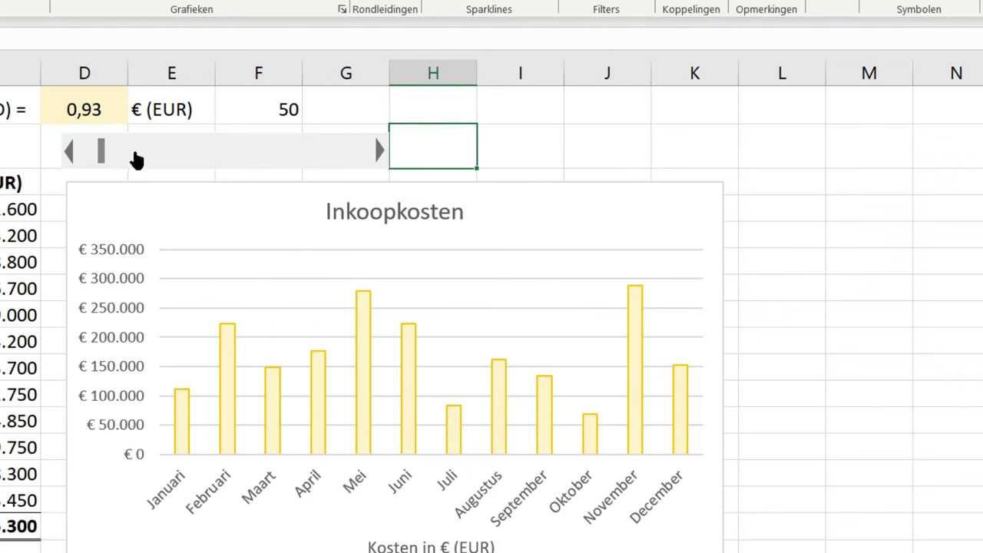
click(370, 151)
click(371, 151)
click(370, 151)
click(370, 151)
click(371, 151)
click(370, 150)
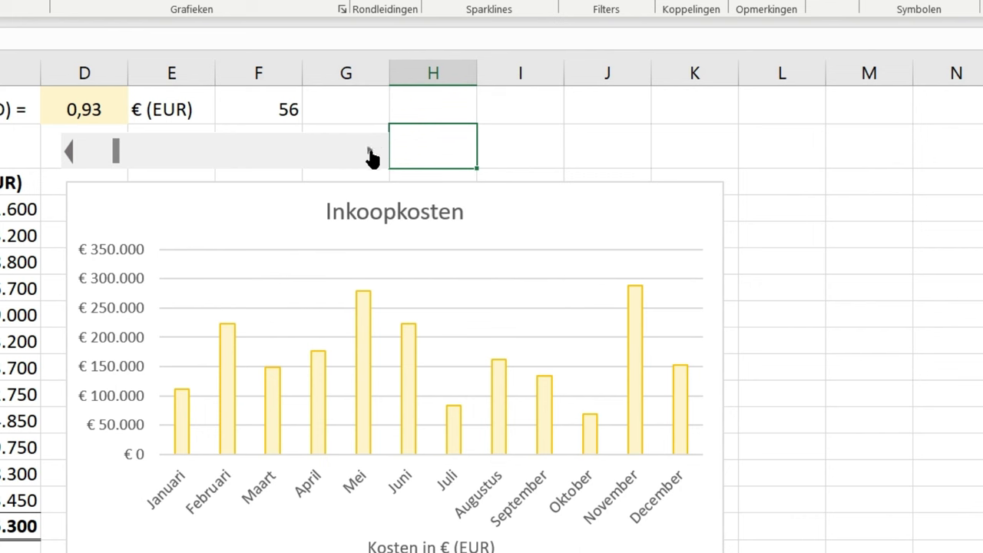
click(370, 151)
double_click(371, 150)
double_click(371, 150)
double_click(370, 150)
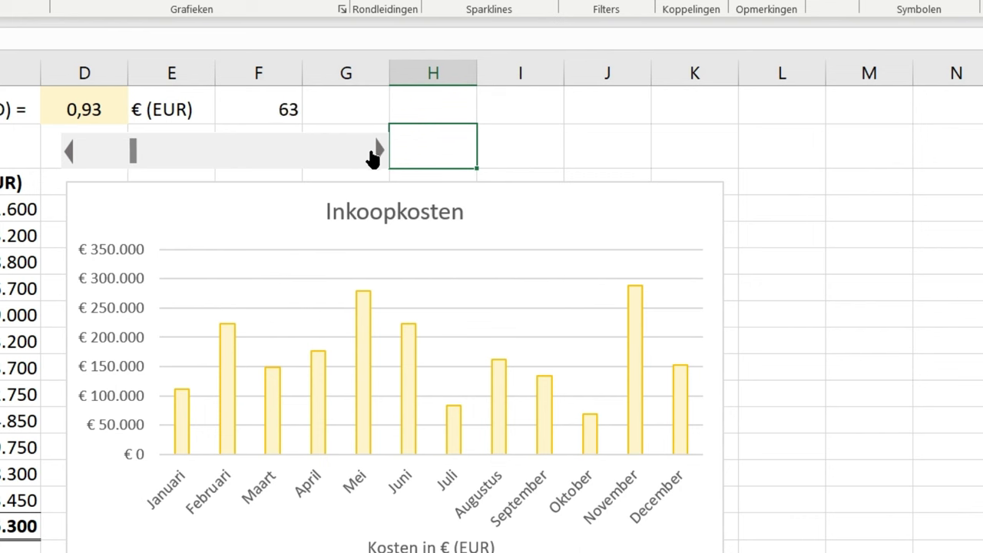
click(371, 151)
double_click(370, 151)
double_click(371, 151)
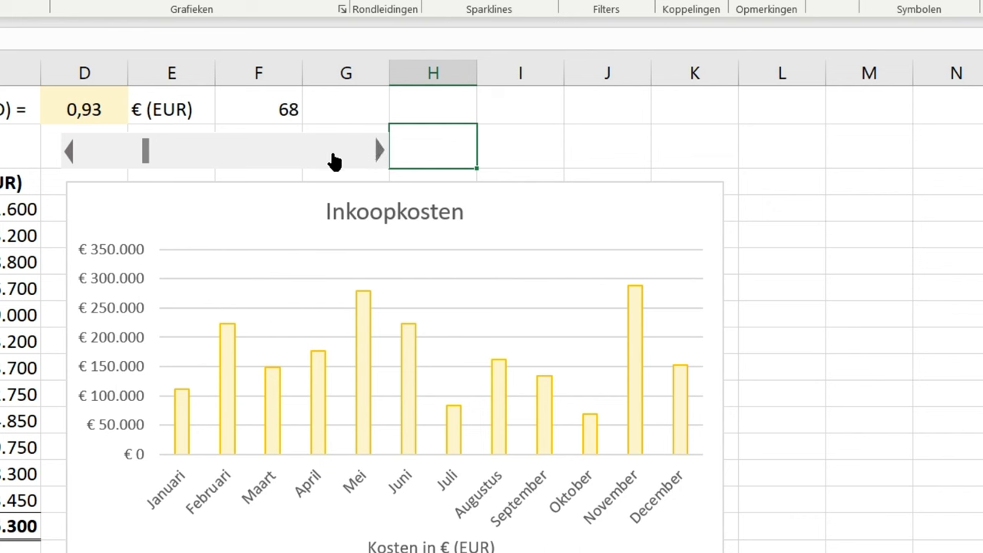
click(176, 153)
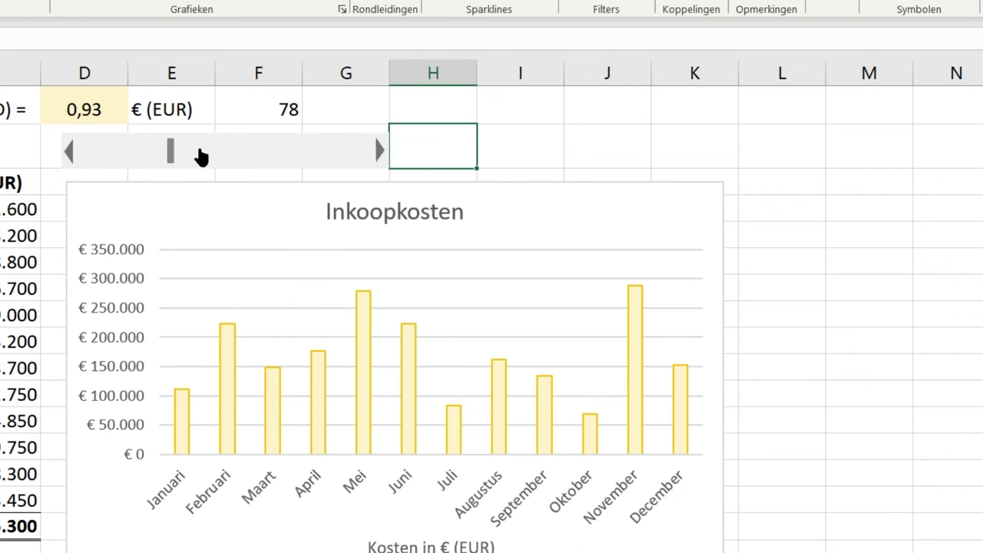
click(200, 157)
click(246, 158)
click(269, 159)
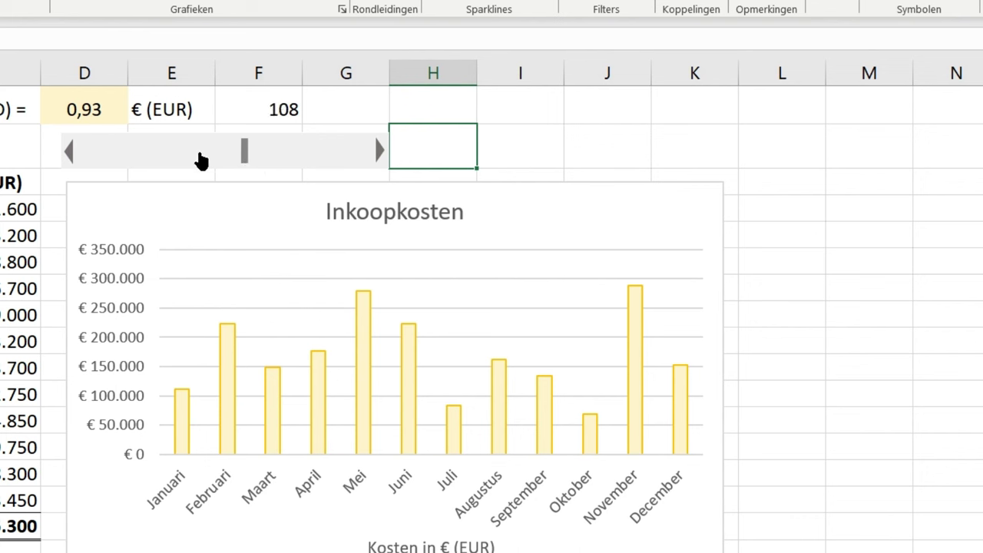
click(200, 159)
click(165, 159)
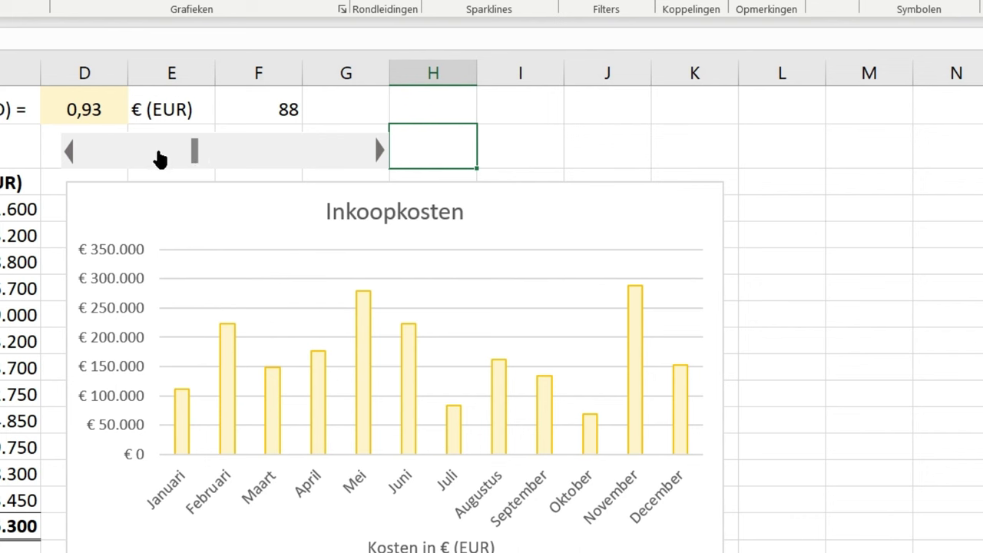
click(367, 152)
click(367, 152)
click(368, 152)
click(367, 152)
click(367, 152)
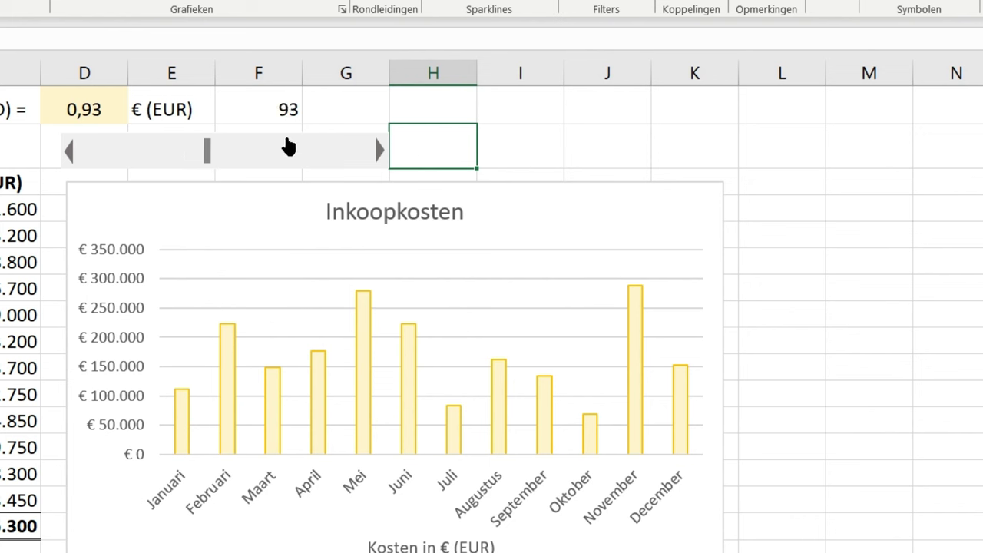
click(95, 110)
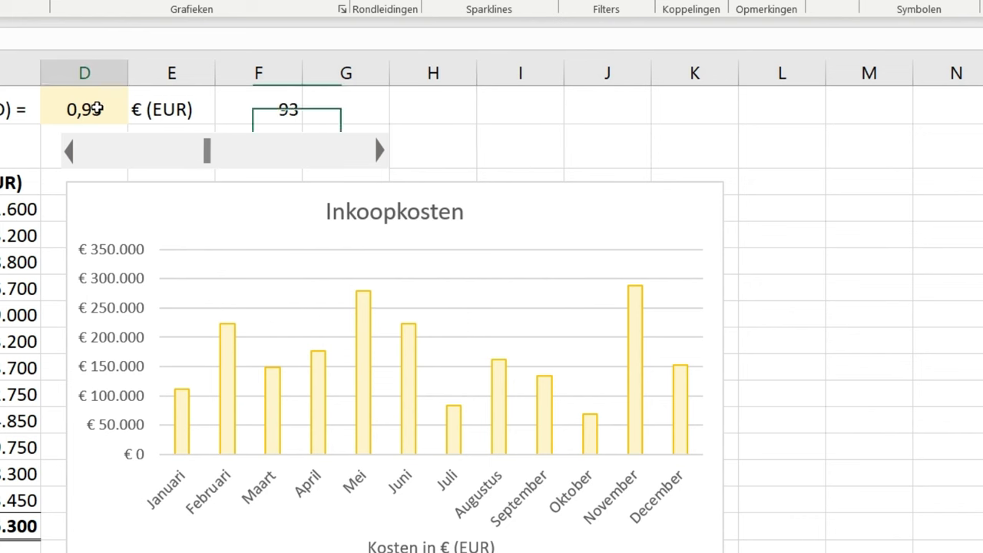
click(244, 99)
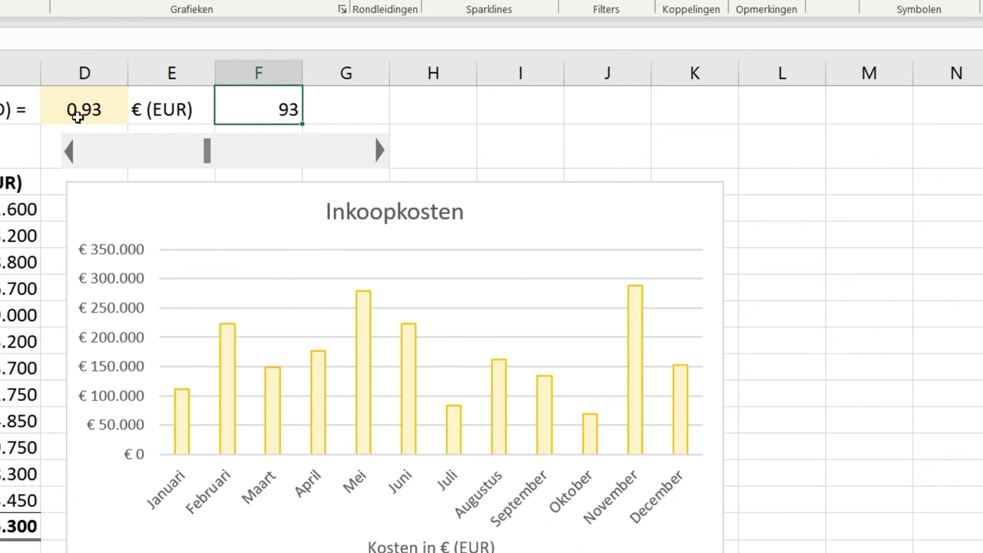
click(107, 115)
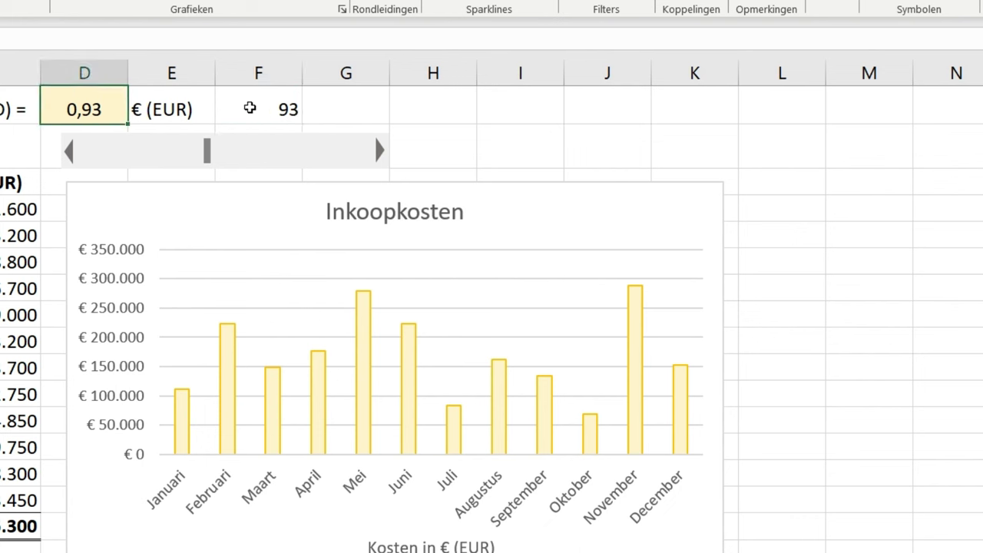
click(275, 109)
Enter =F1/100 in D1 so the rate derives from the slider value.
click(111, 114)
text(=)
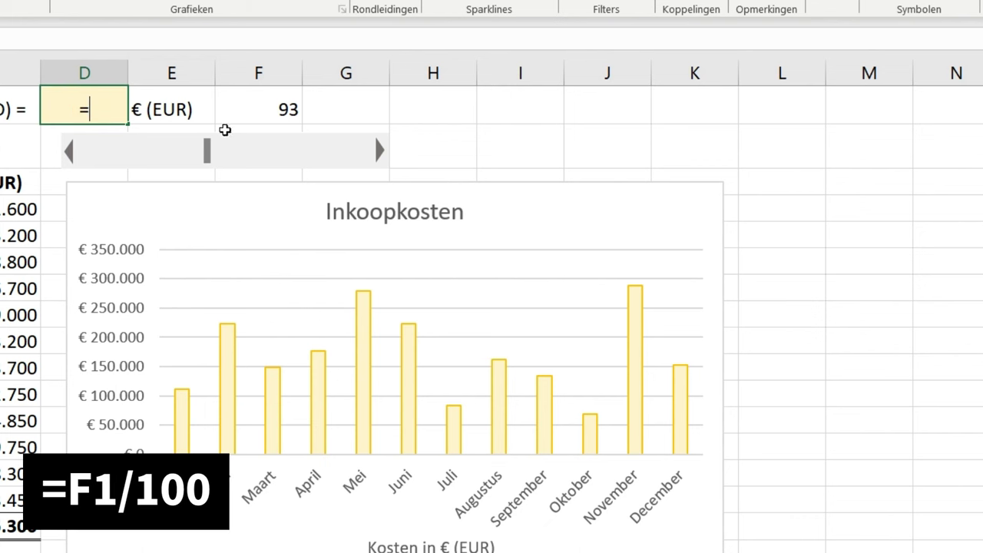
click(238, 101)
text(/1)
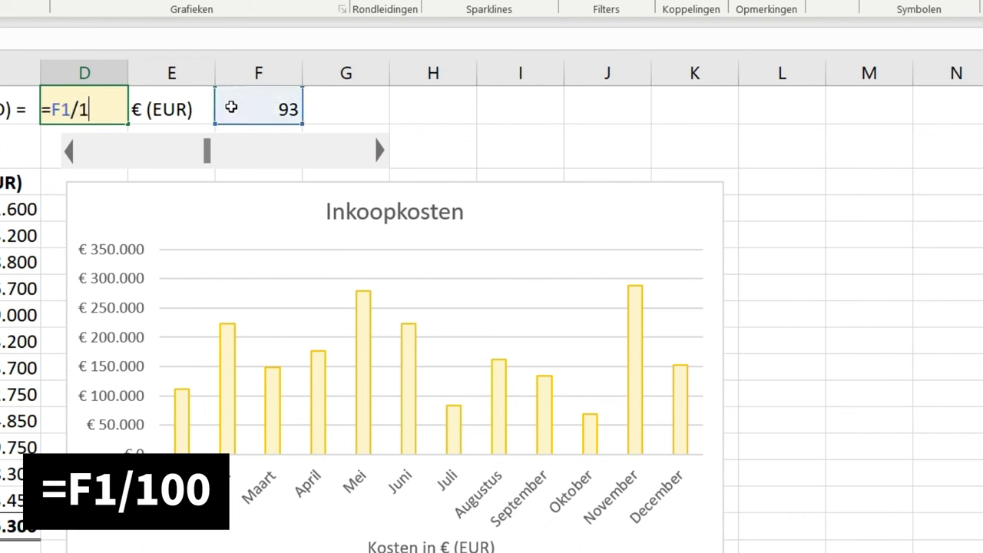
text(00)
key(Return)
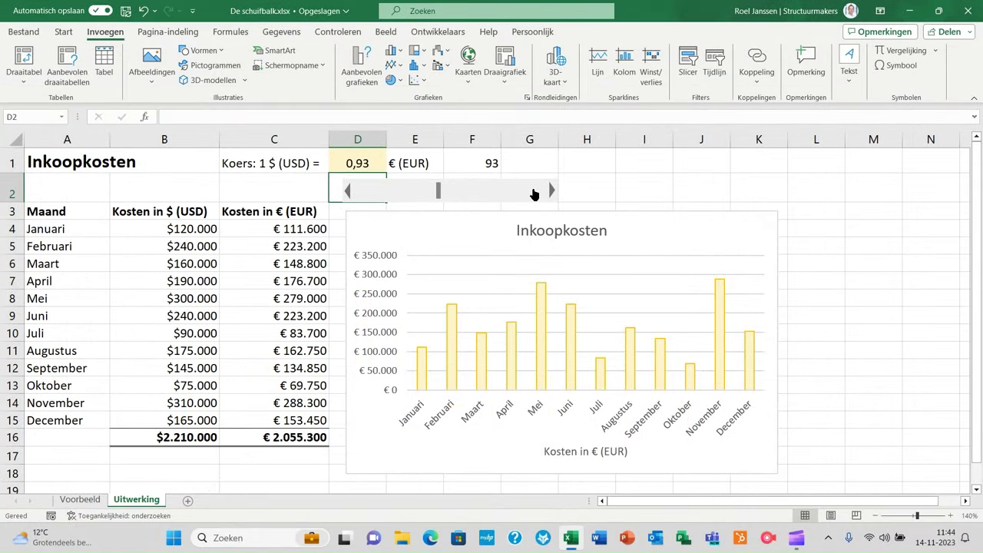
Step the rate up to 0,99, then page it down to 0,89 and up to 1,09.
click(542, 193)
click(543, 194)
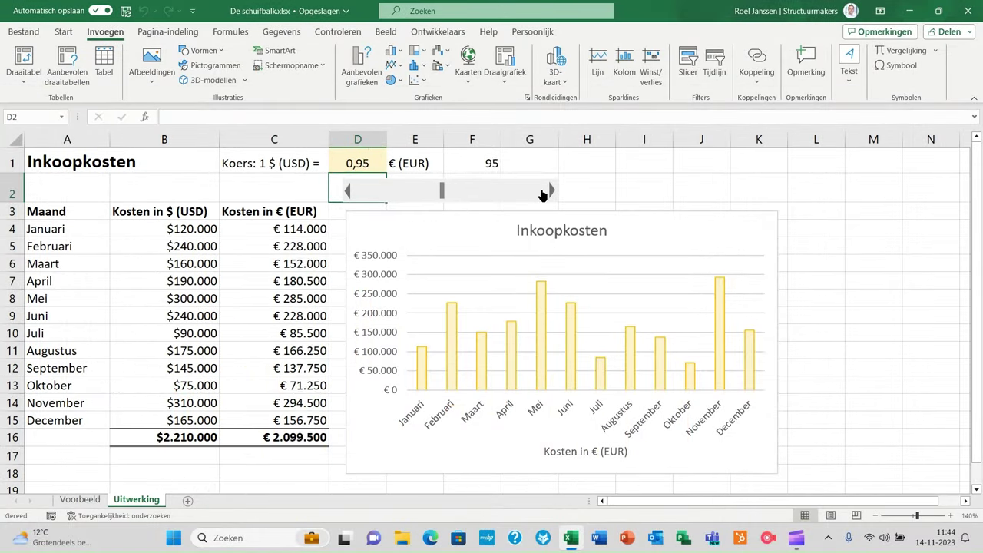
click(542, 193)
click(543, 193)
click(543, 192)
click(542, 192)
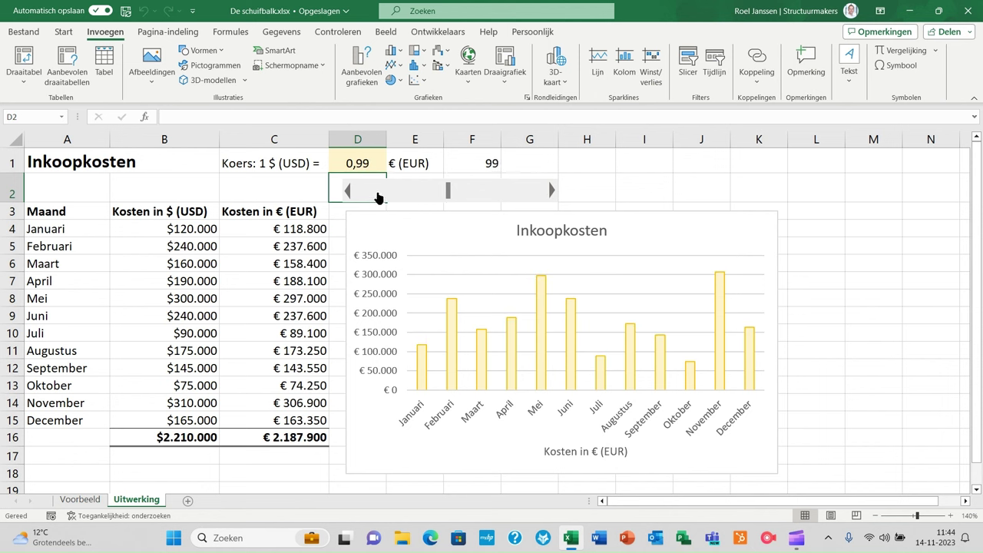
click(412, 194)
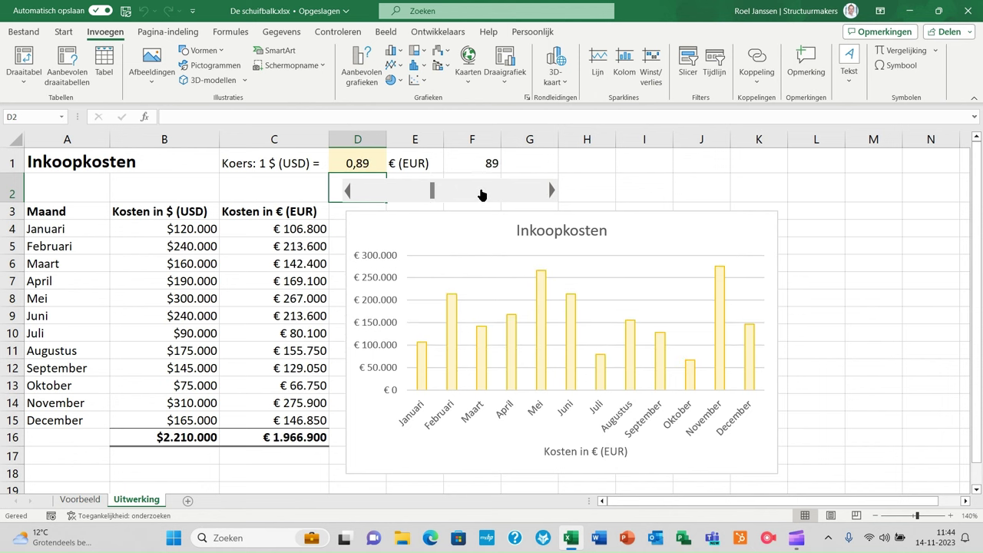
click(482, 194)
click(483, 194)
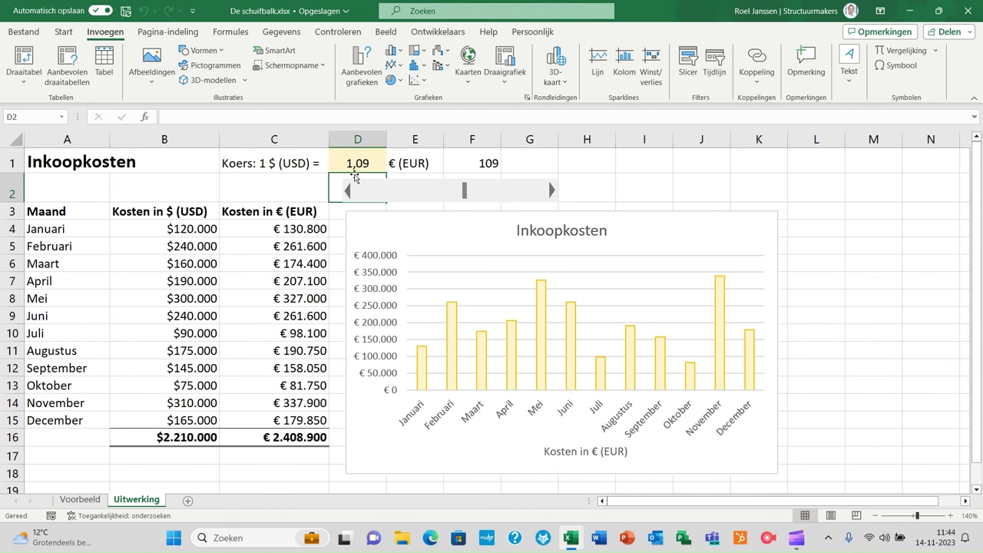
Delete the accidentally inserted triangle and page the rate back to 0,99.
click(596, 185)
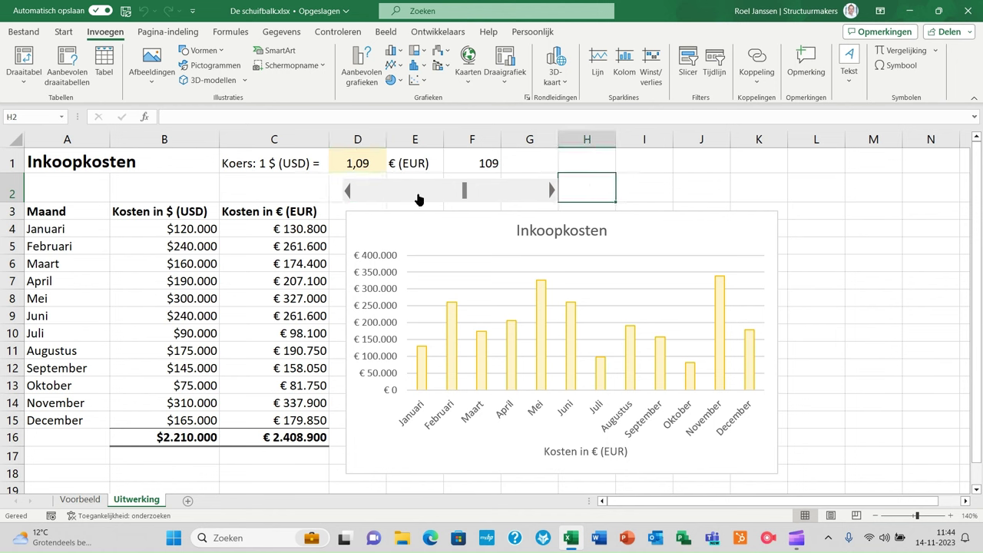
click(349, 190)
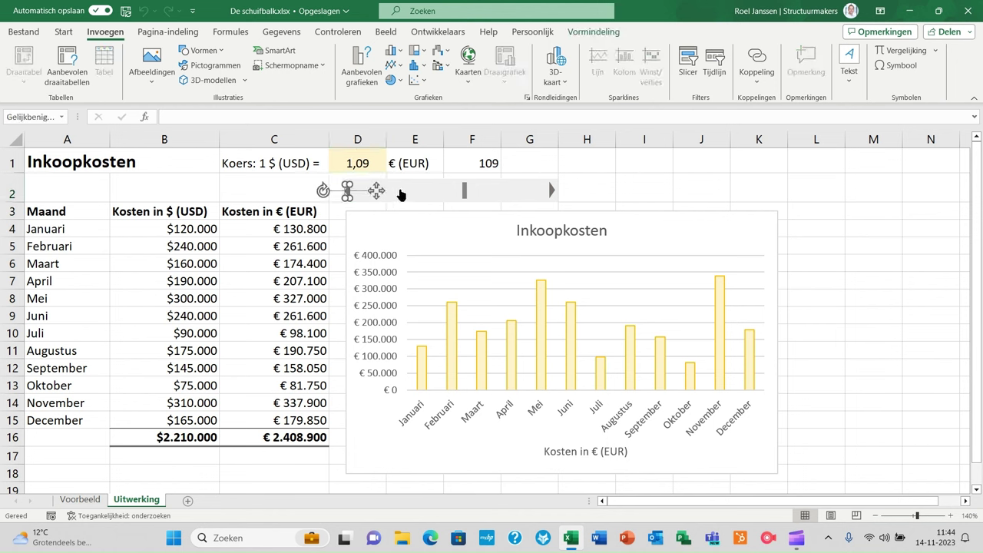
click(376, 191)
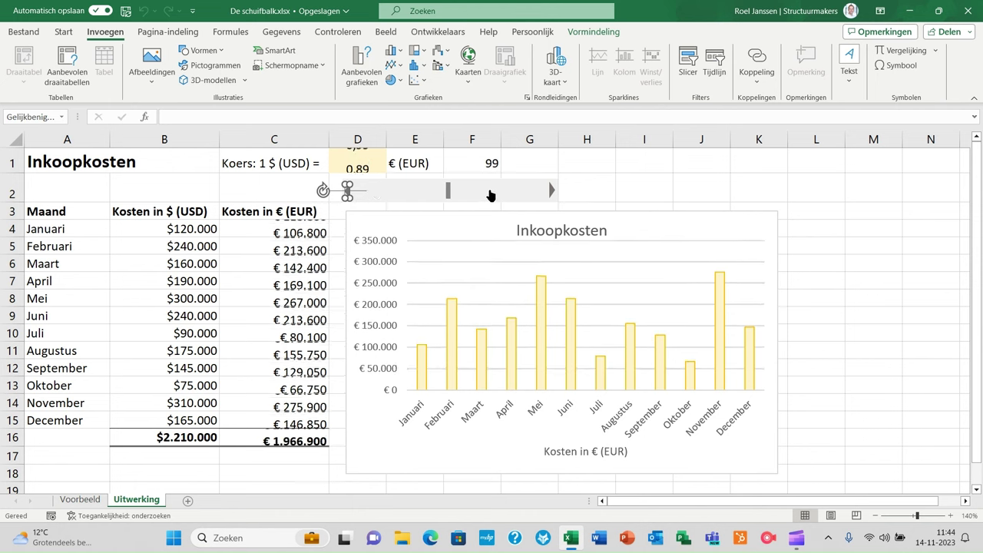
key(Delete)
click(516, 194)
click(503, 193)
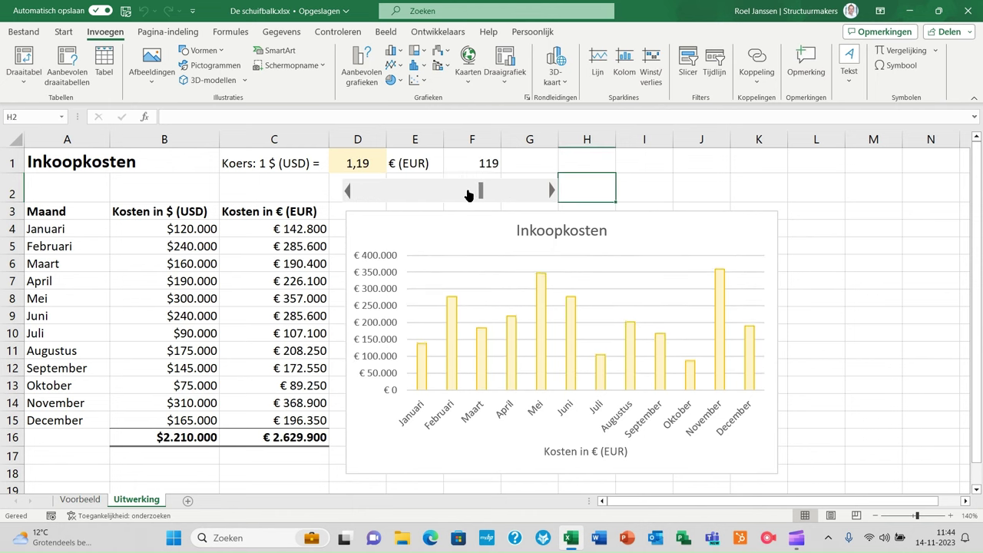
click(434, 195)
click(412, 196)
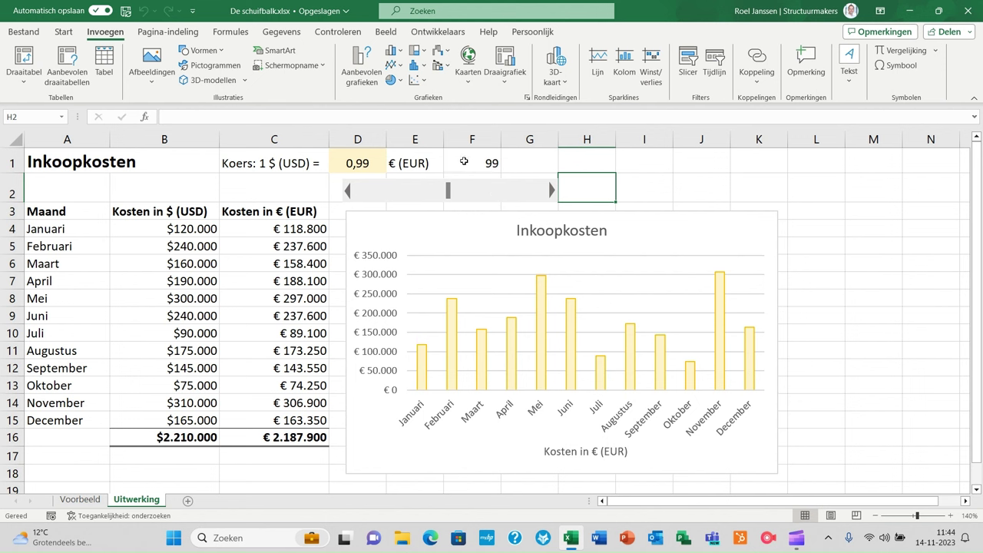
click(463, 161)
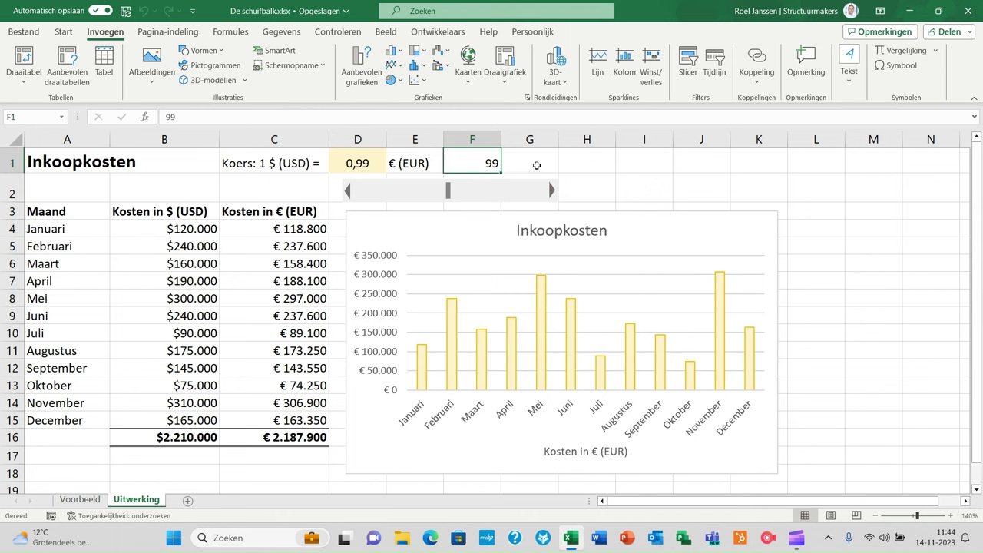
Replace F1's Standaard number format with the custom code ;;; to hide its 99.
click(64, 31)
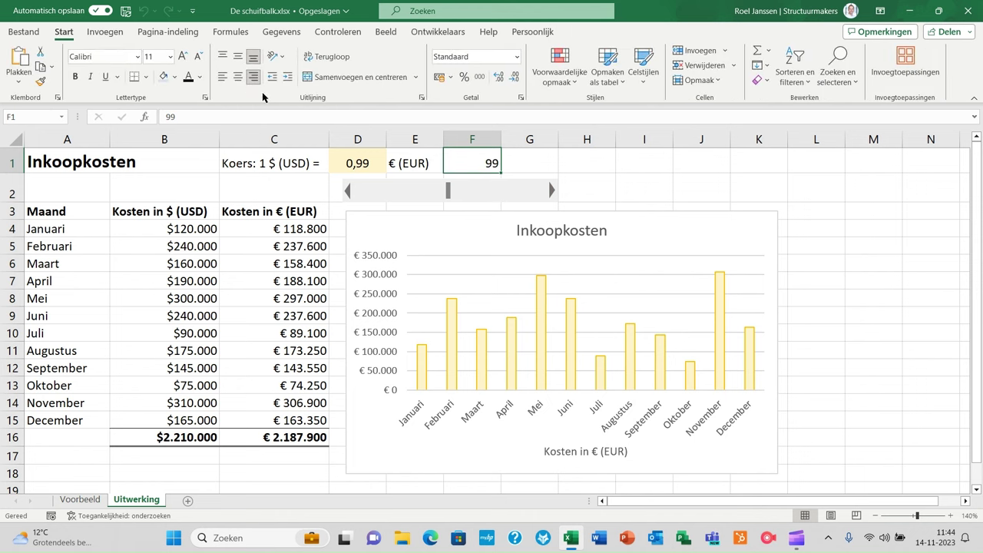
click(197, 77)
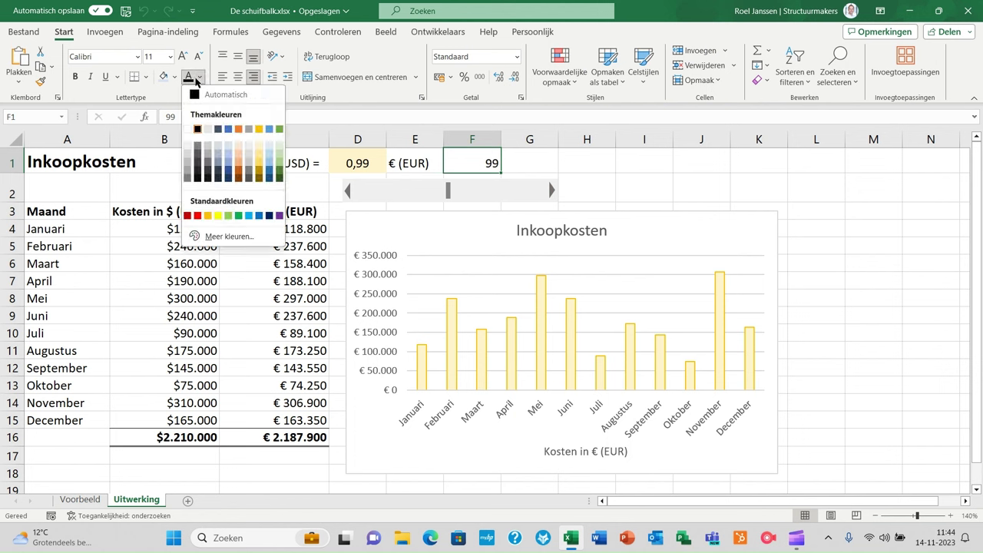
click(522, 160)
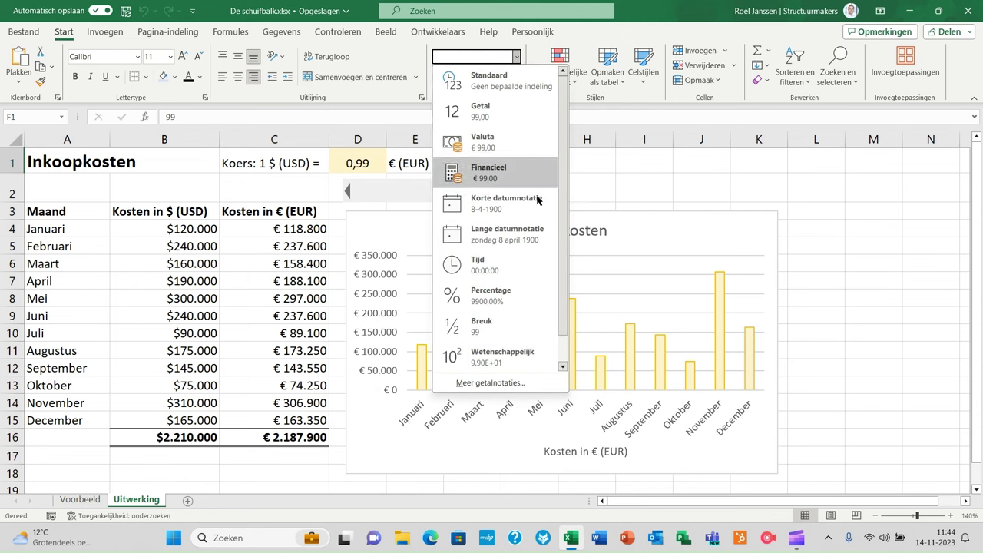
scroll(563, 352, down, 1)
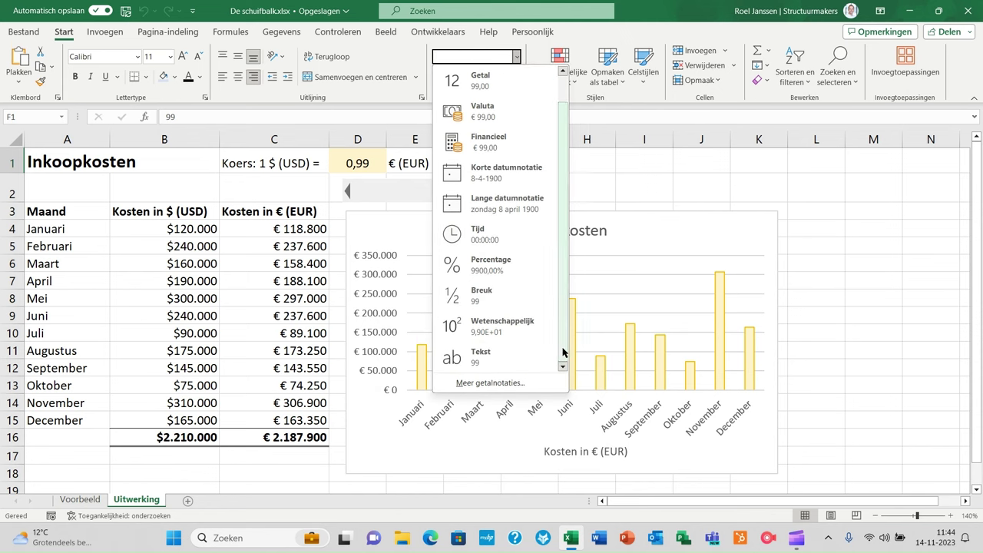
click(507, 384)
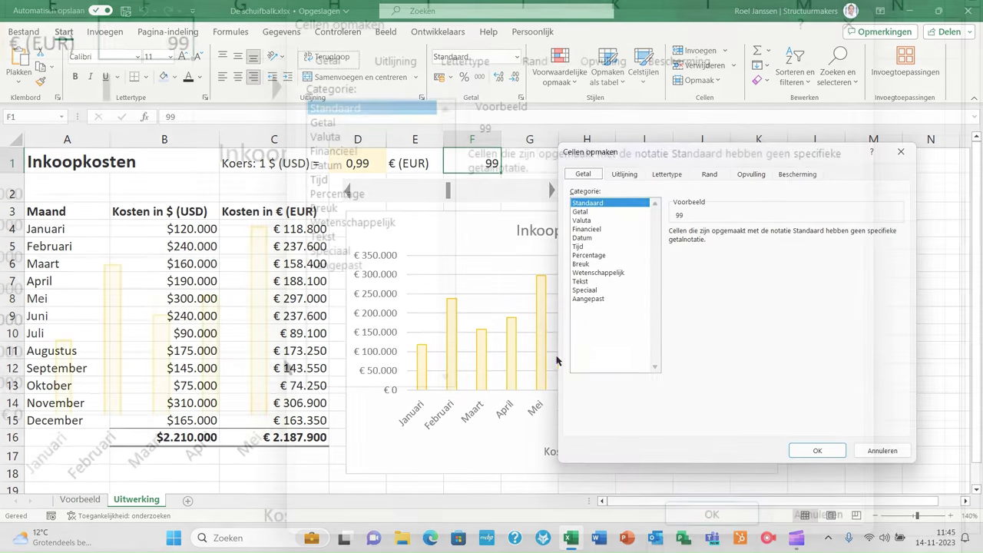
click(590, 300)
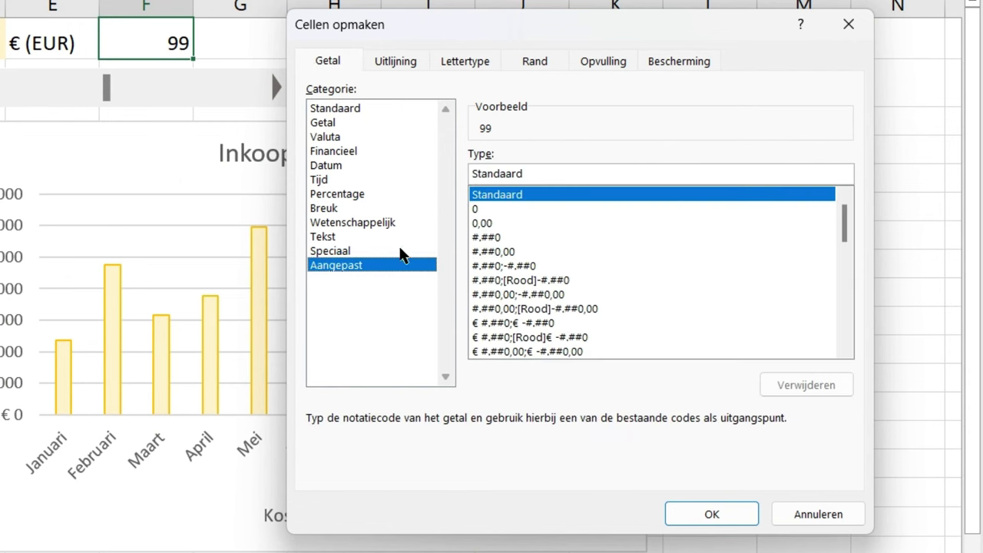
drag(534, 173, 470, 173)
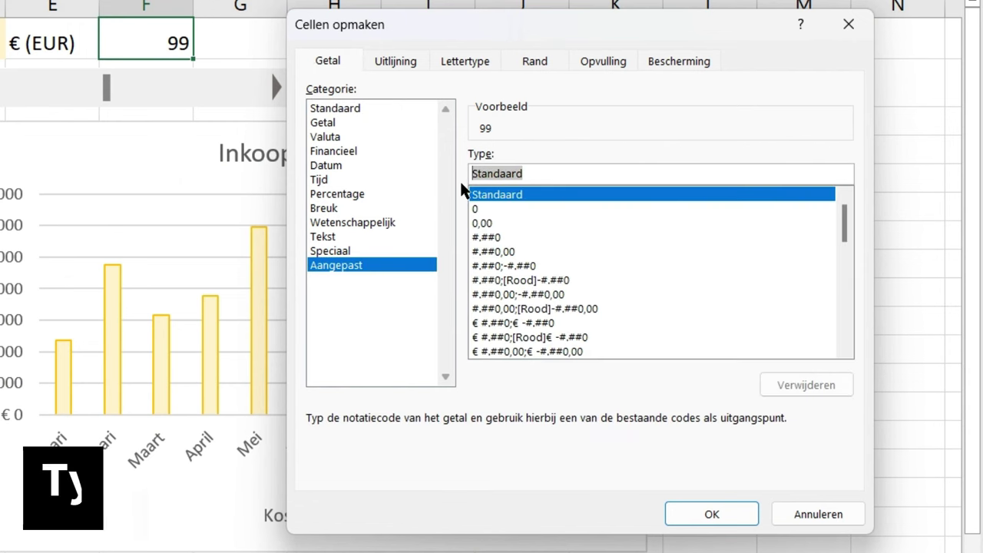
text(;;;)
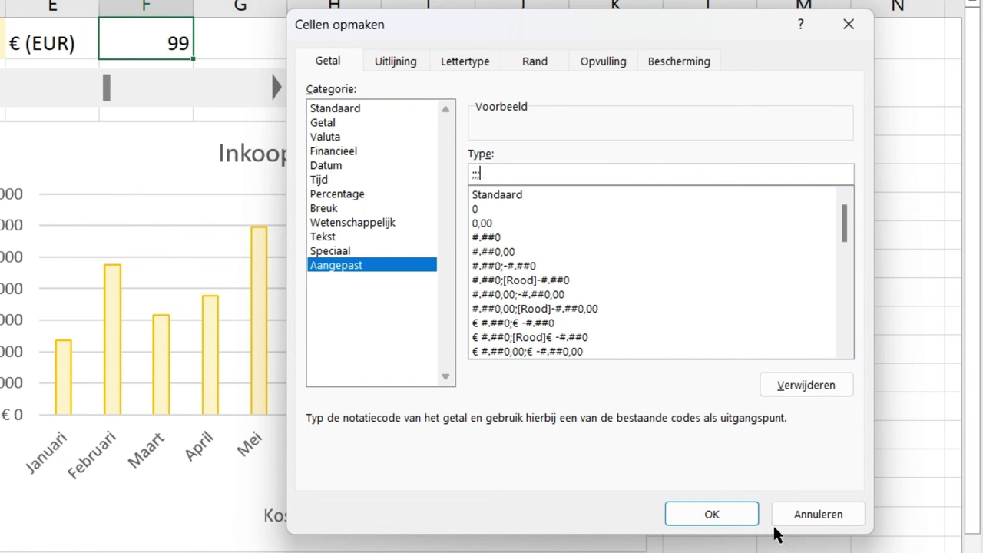
click(718, 516)
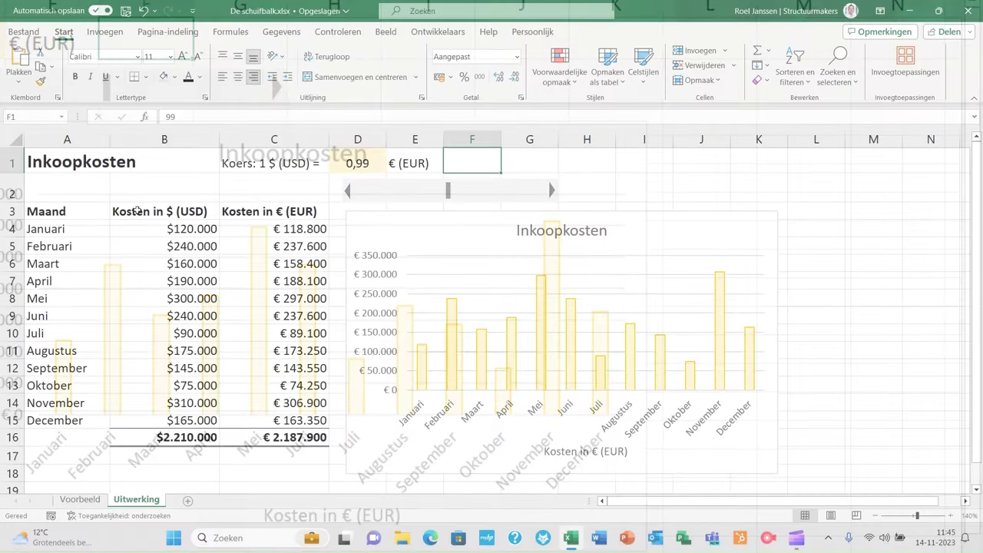
Move the slider through 0,89, 1,03 and 0,96, then drag it until D1 reads 1,33.
click(57, 164)
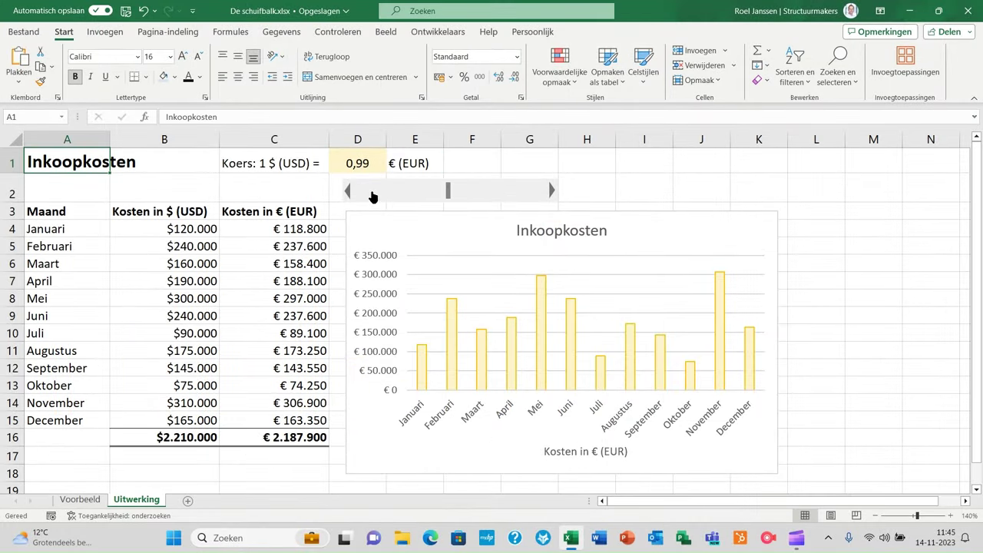
click(403, 193)
click(507, 192)
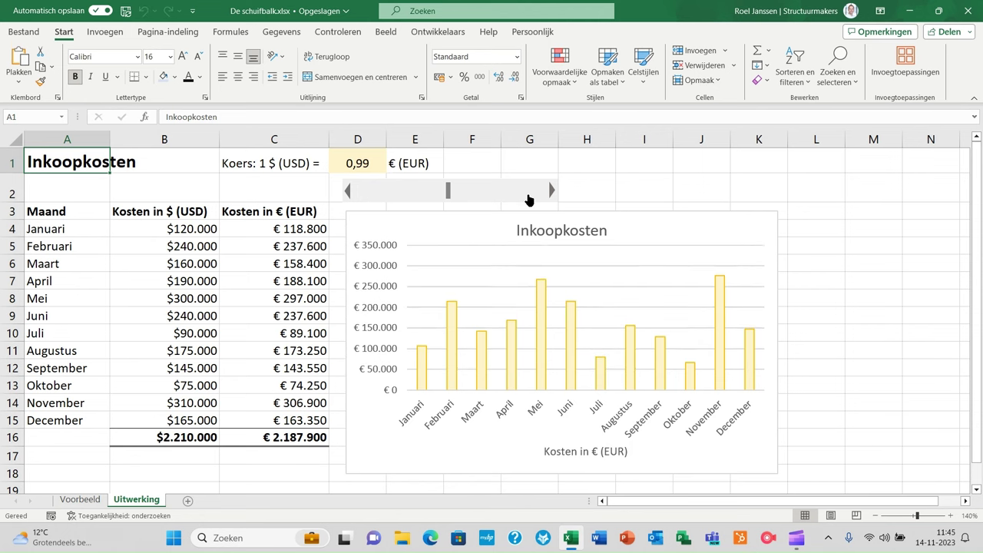
click(545, 197)
click(545, 197)
click(545, 197)
click(545, 197)
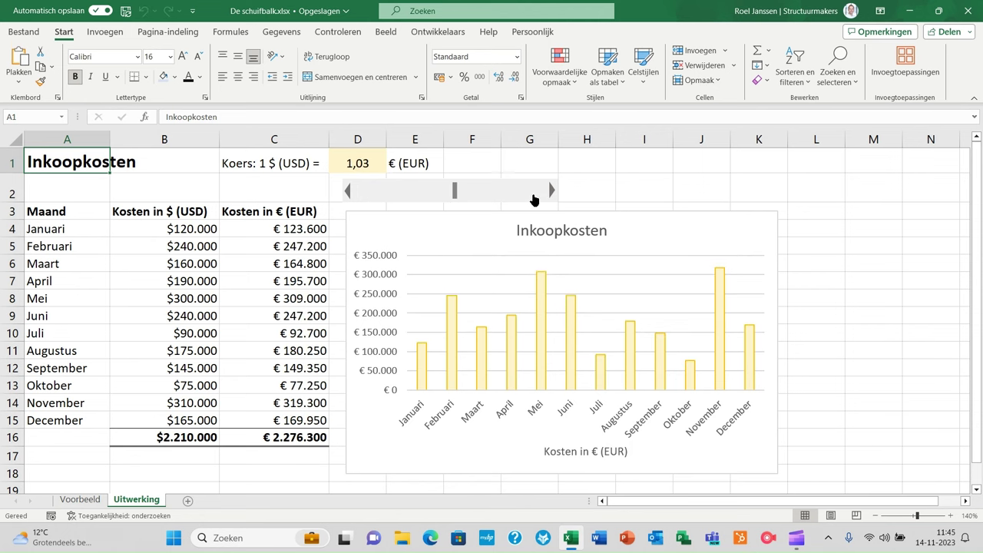
double_click(356, 193)
click(356, 192)
double_click(355, 194)
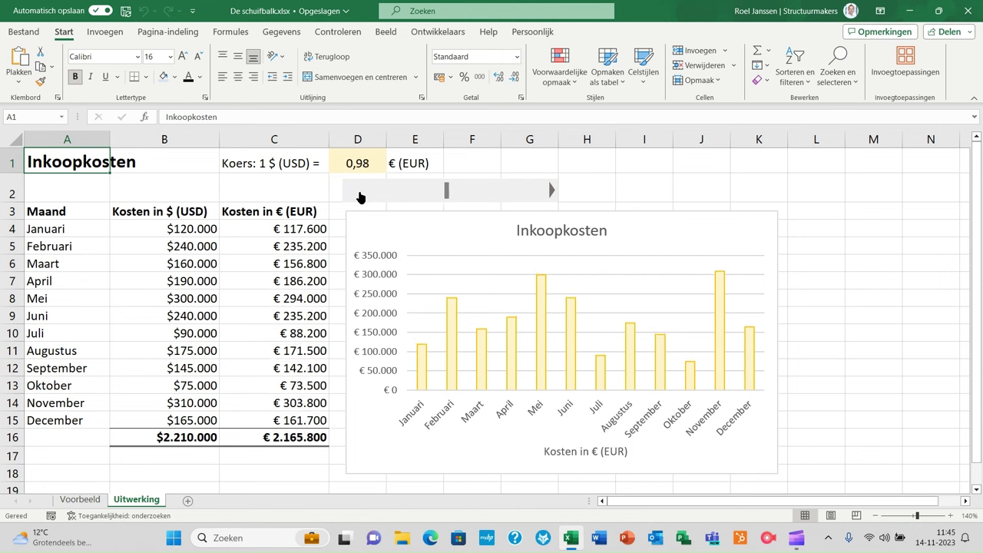
double_click(355, 195)
drag(444, 192, 503, 198)
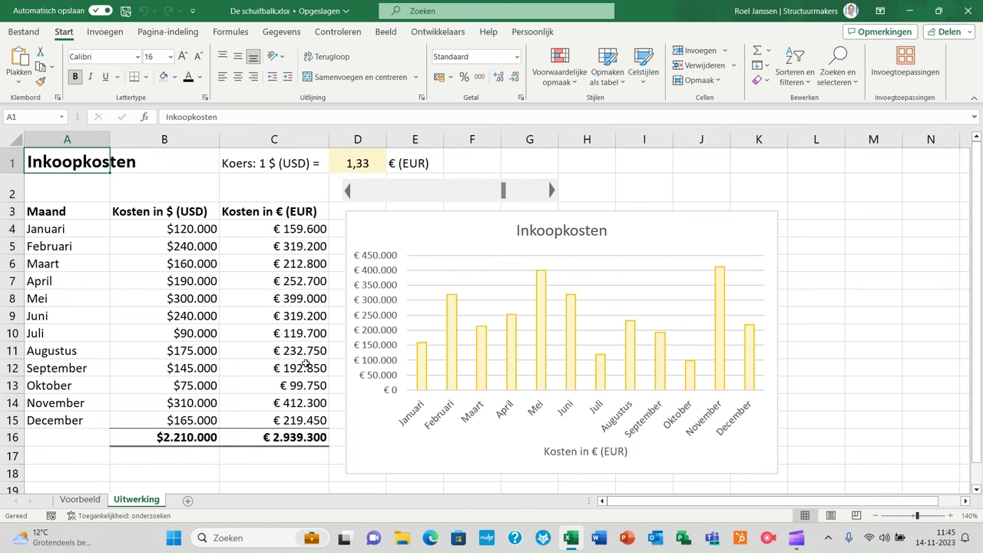